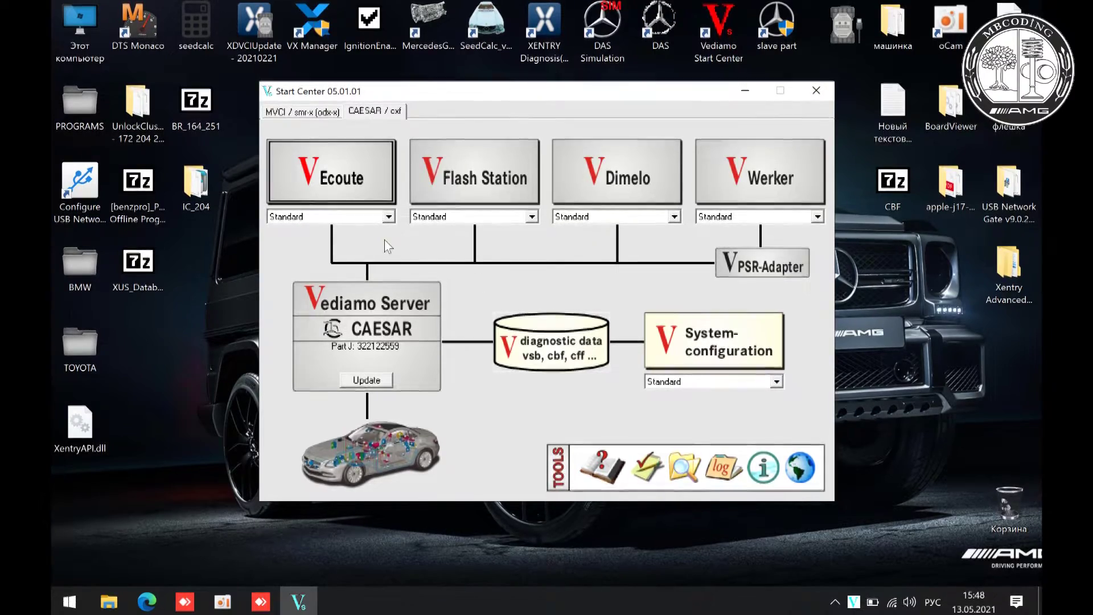
- Start Ecoute with DIOGENES .cbf systems included and set the data folder to CBF
left_click(370, 181)
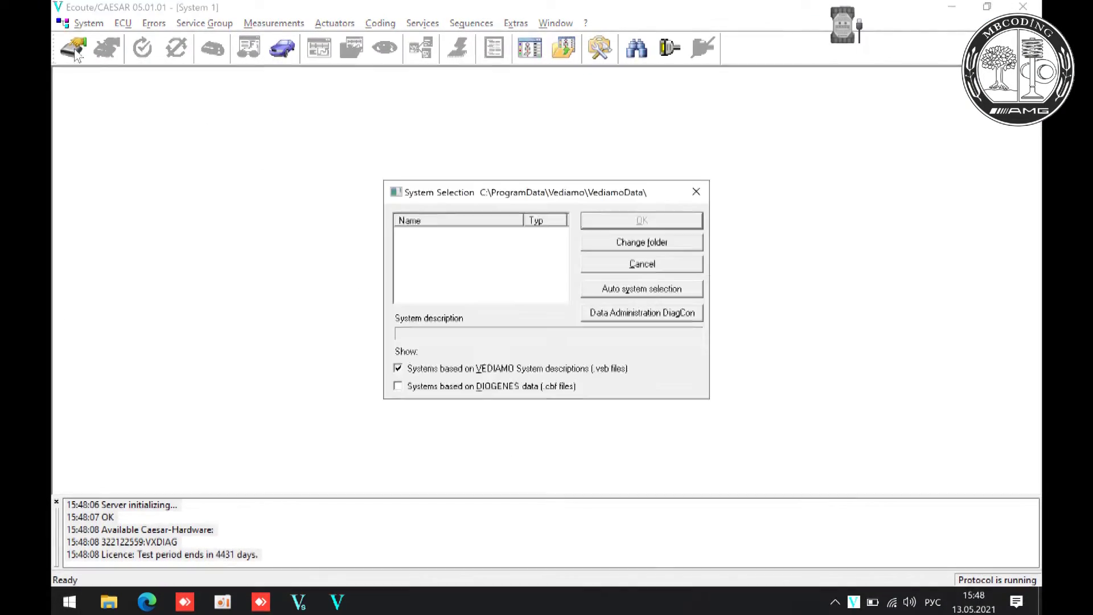
left_click(569, 387)
left_click(642, 242)
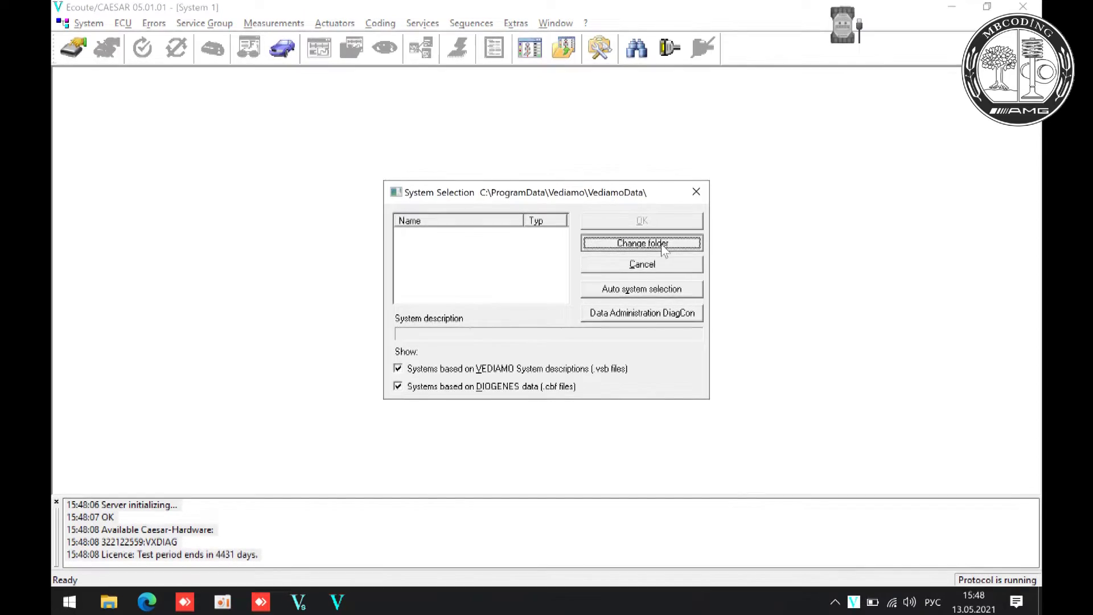
double_click(547, 352)
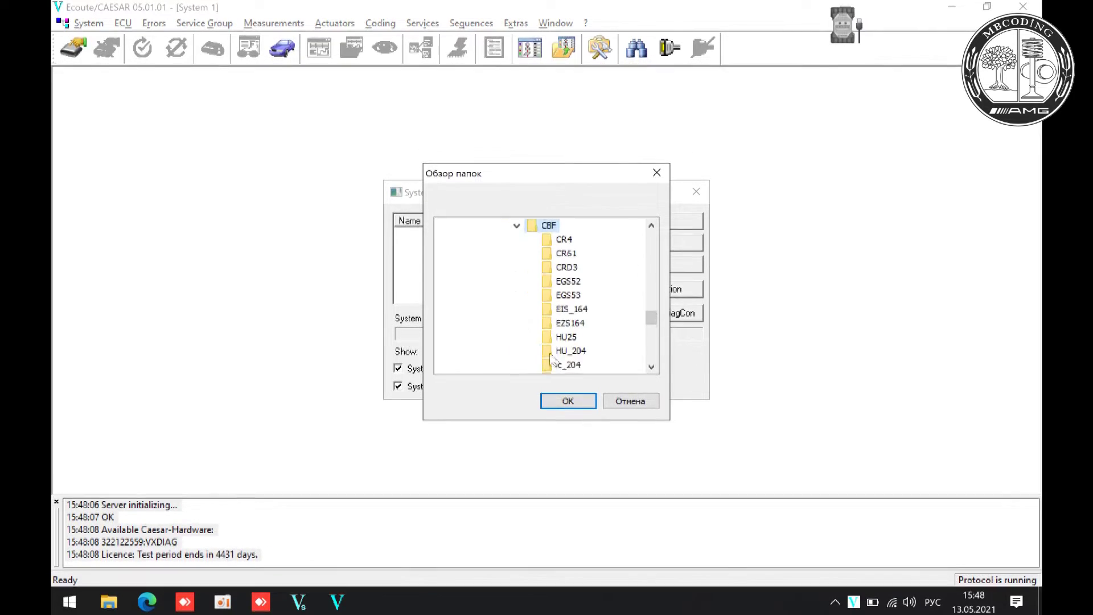
left_click(564, 399)
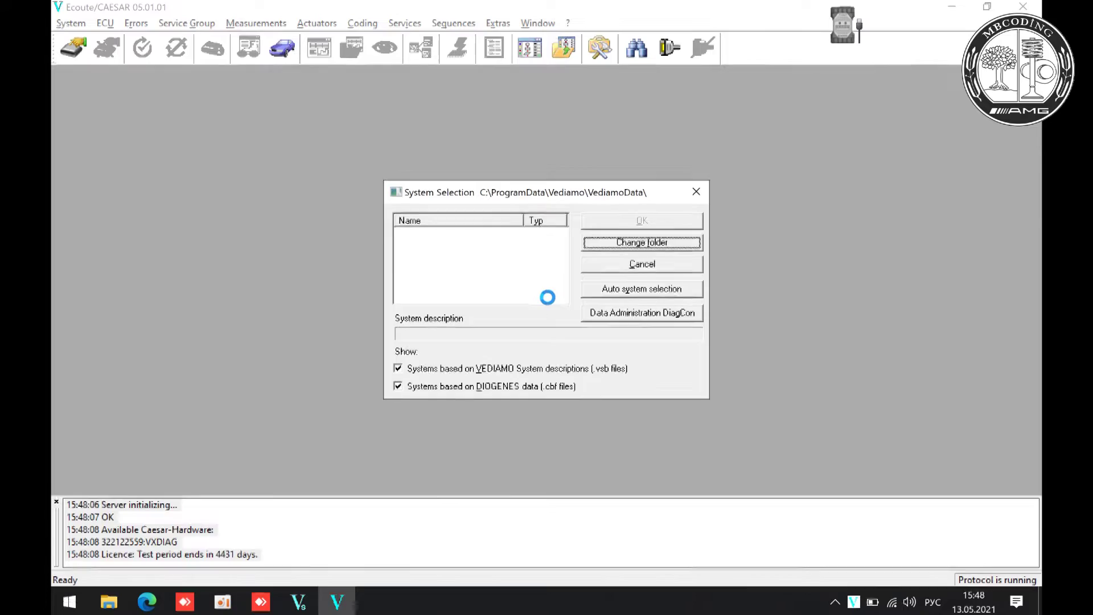
- Load the ZGW164 gateway system and establish contact with the ECU
left_click_drag(564, 236, 560, 276)
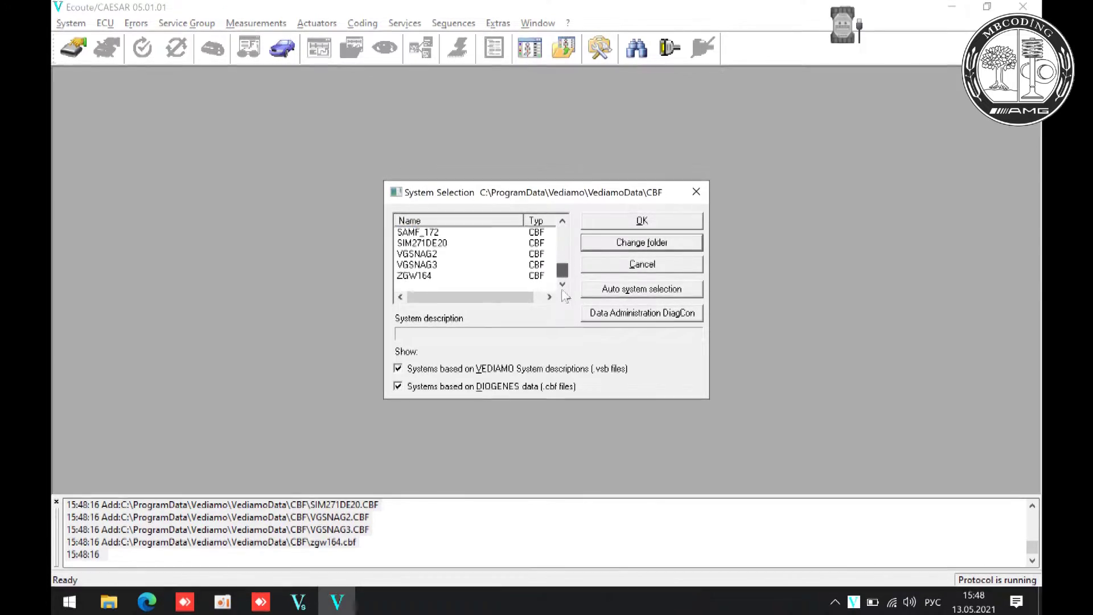
left_click(415, 276)
left_click(613, 221)
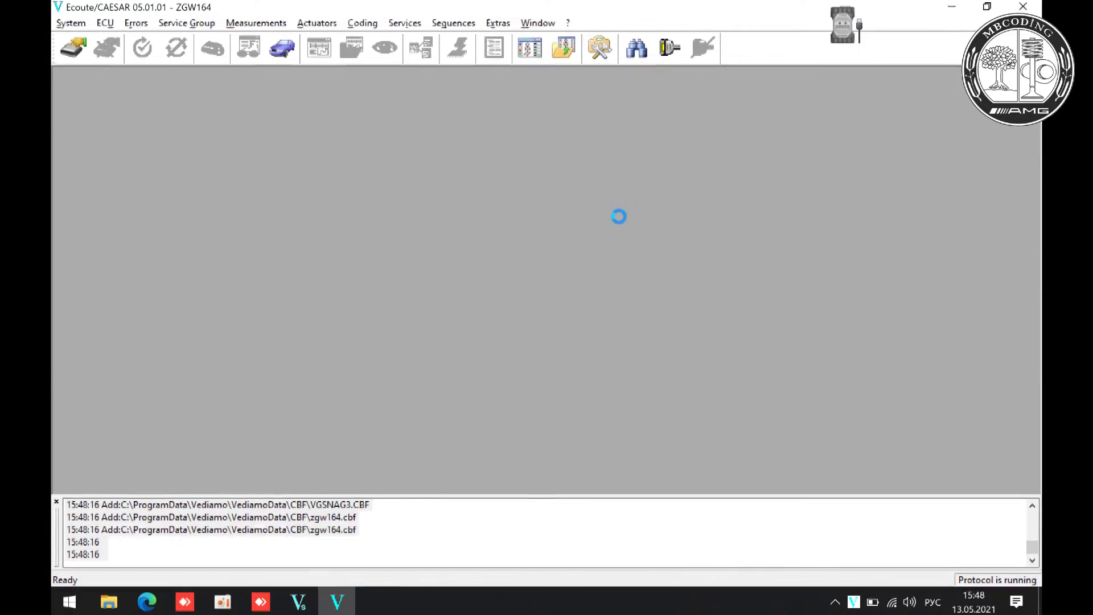
left_click(144, 50)
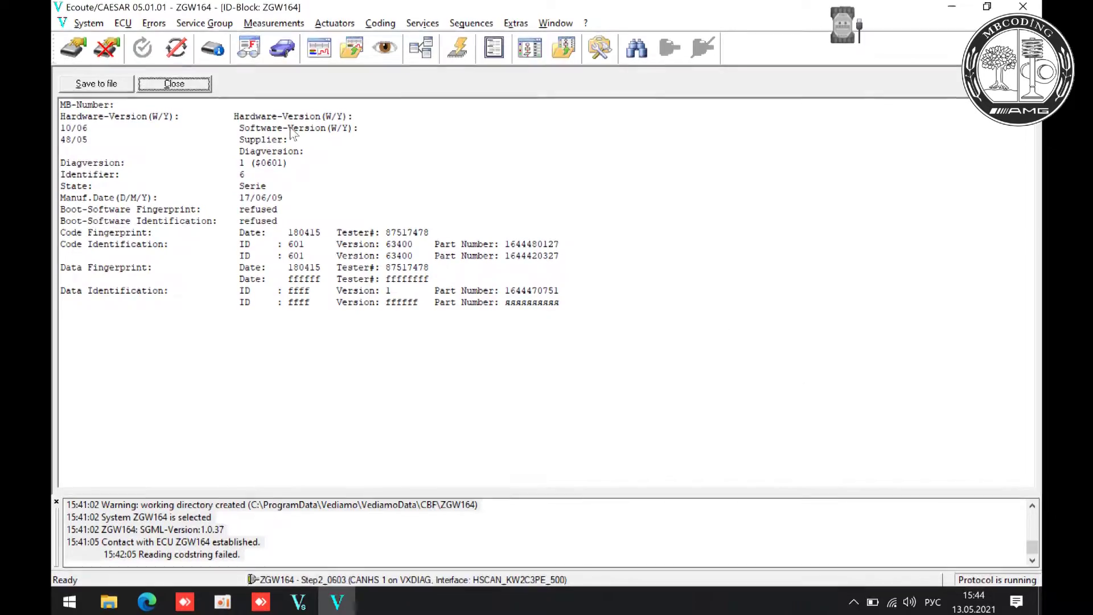
- Close the ID-block report, read the ZGW164 fault memory (no errors), and exit ECU contact
left_click(174, 84)
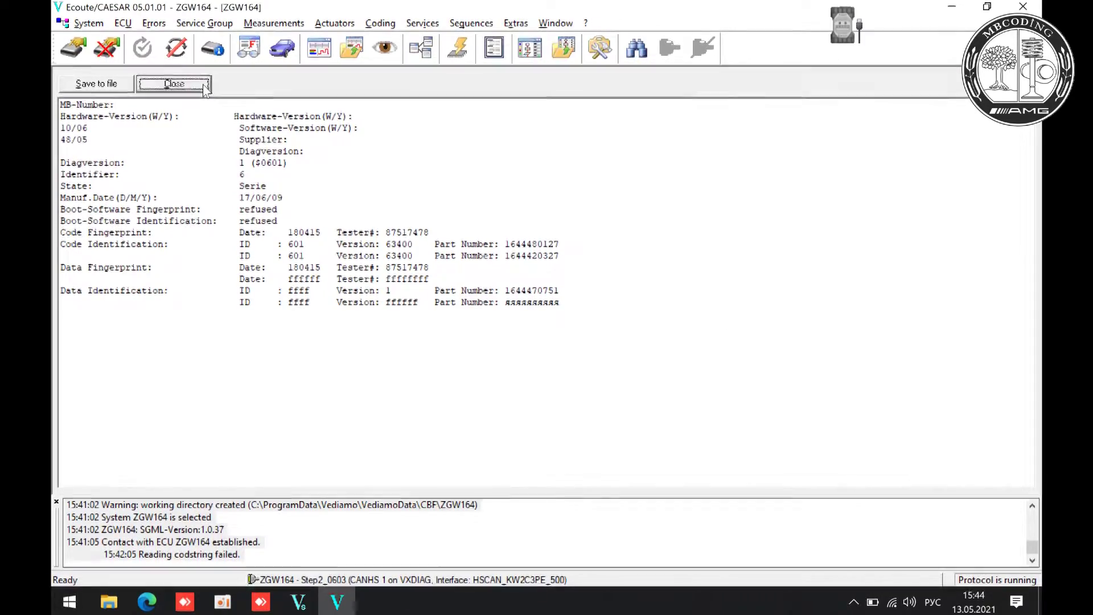
left_click(243, 53)
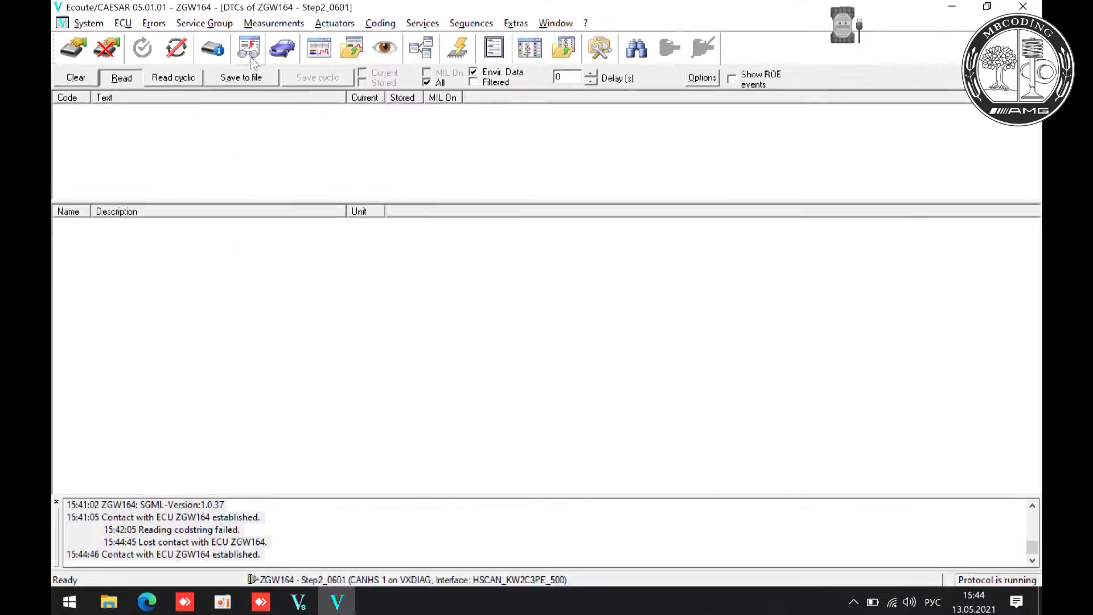
left_click(1023, 7)
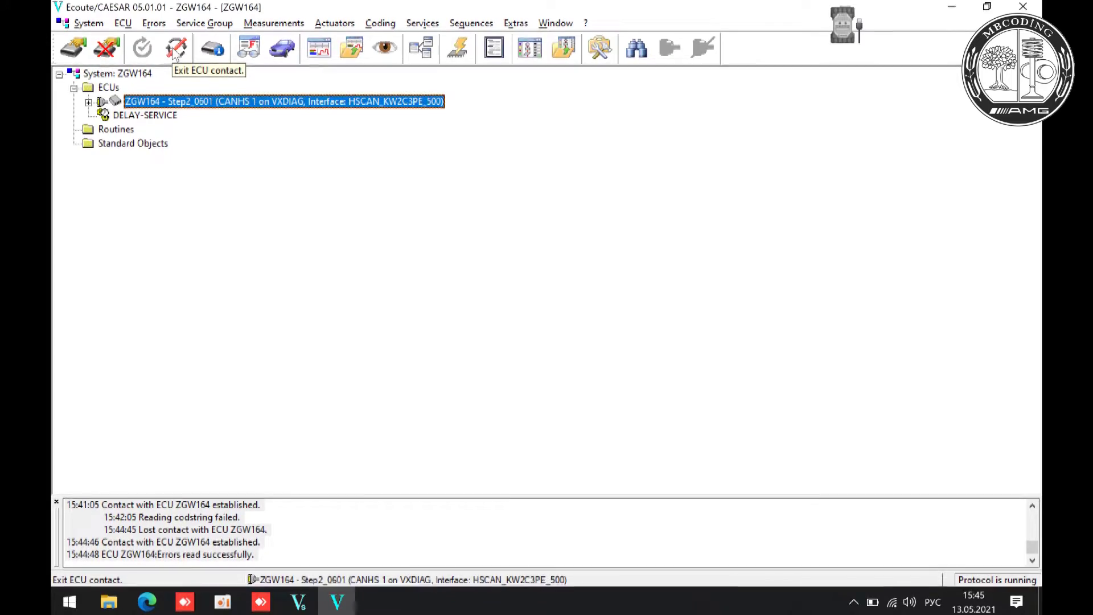
left_click(176, 51)
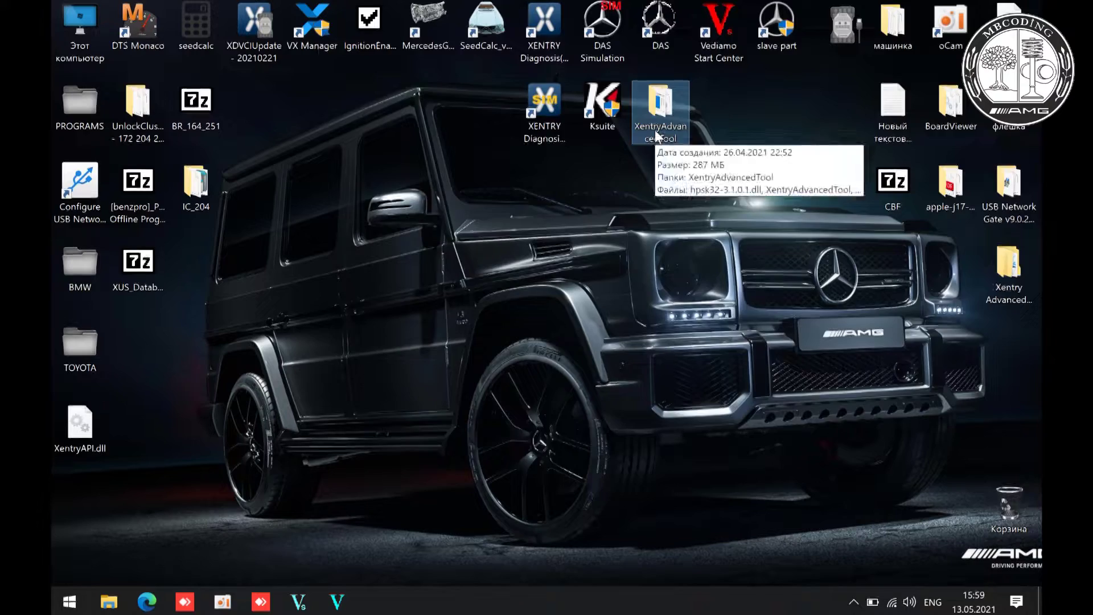
- Run XentryAdvancedTool.exe as administrator from its inner subfolder, then close the Explorer window
double_click(655, 129)
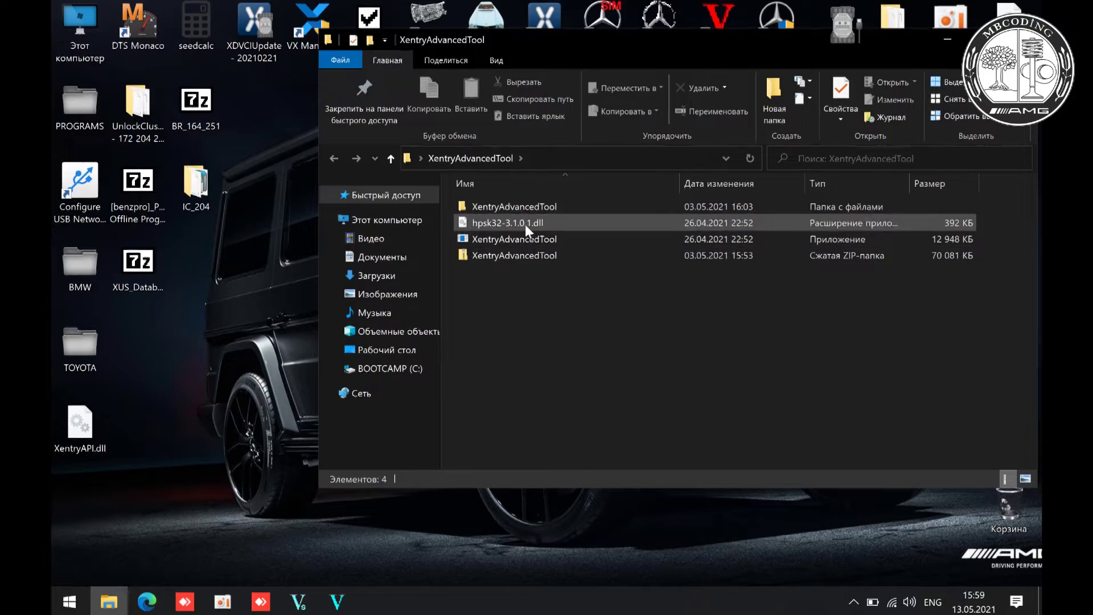
double_click(524, 209)
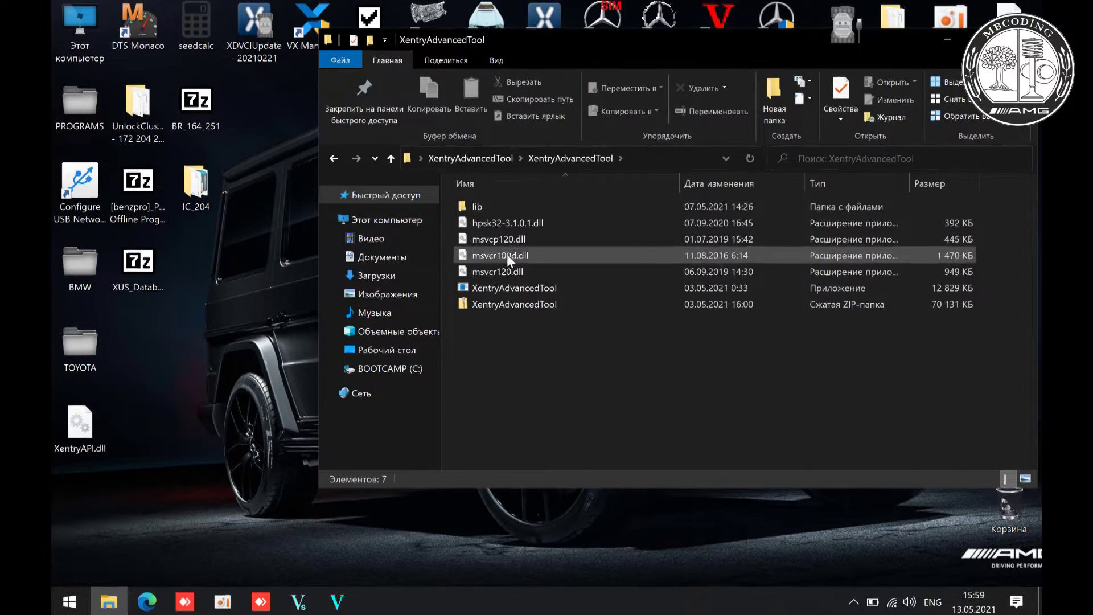
left_click(507, 283)
right_click(507, 283)
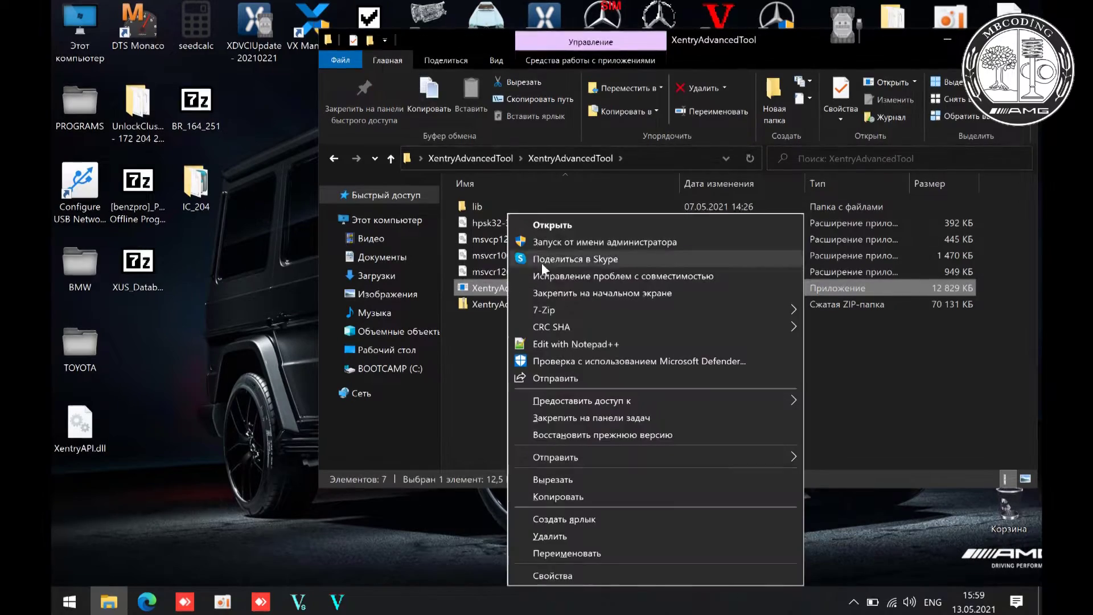
left_click(594, 241)
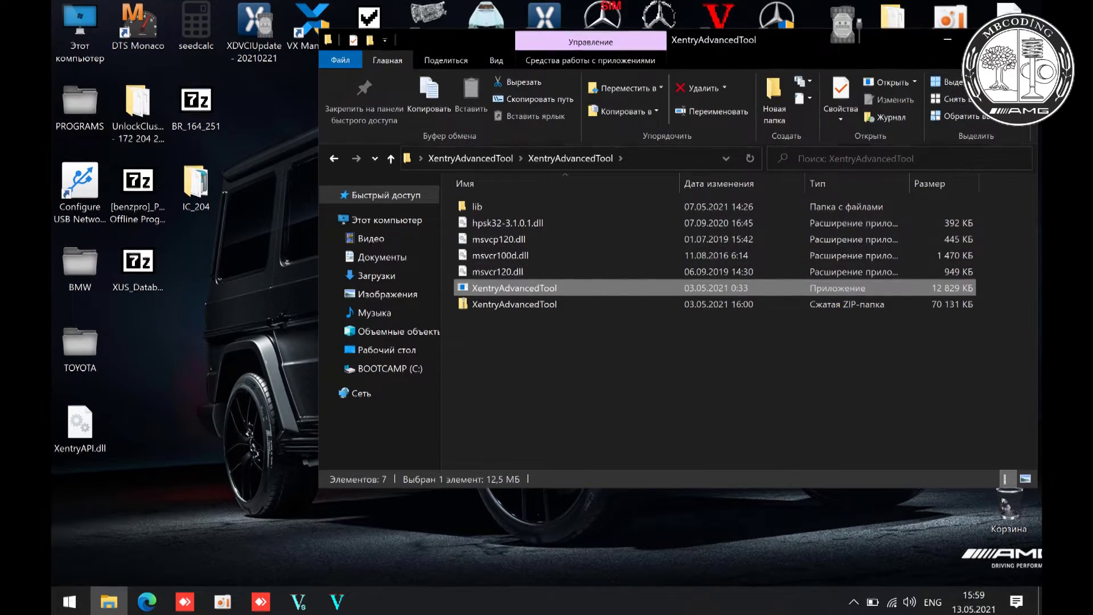
key("super+d")
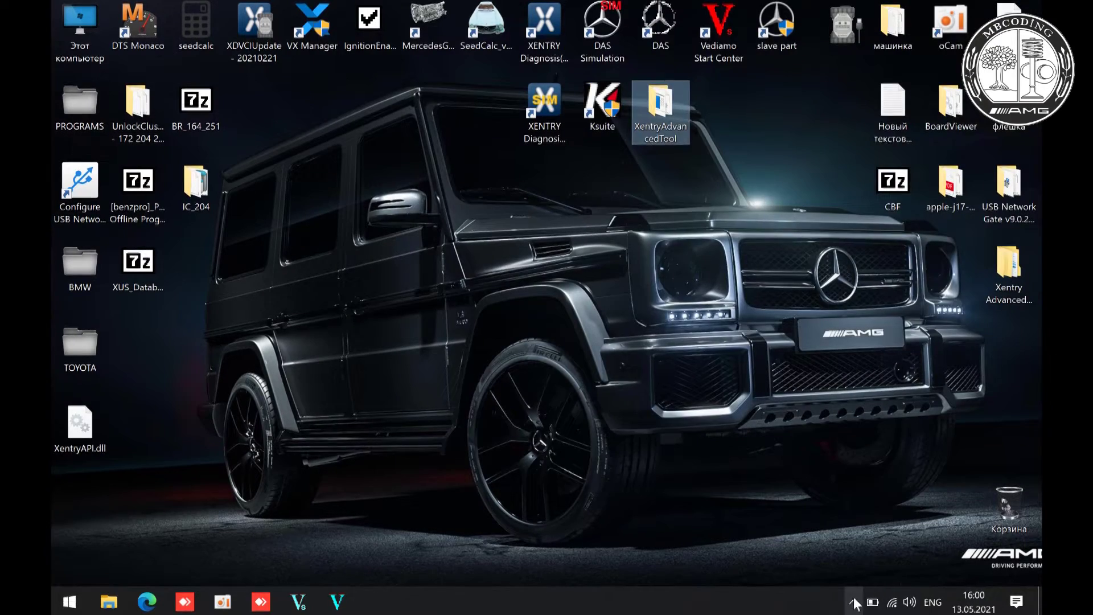
left_click(855, 602)
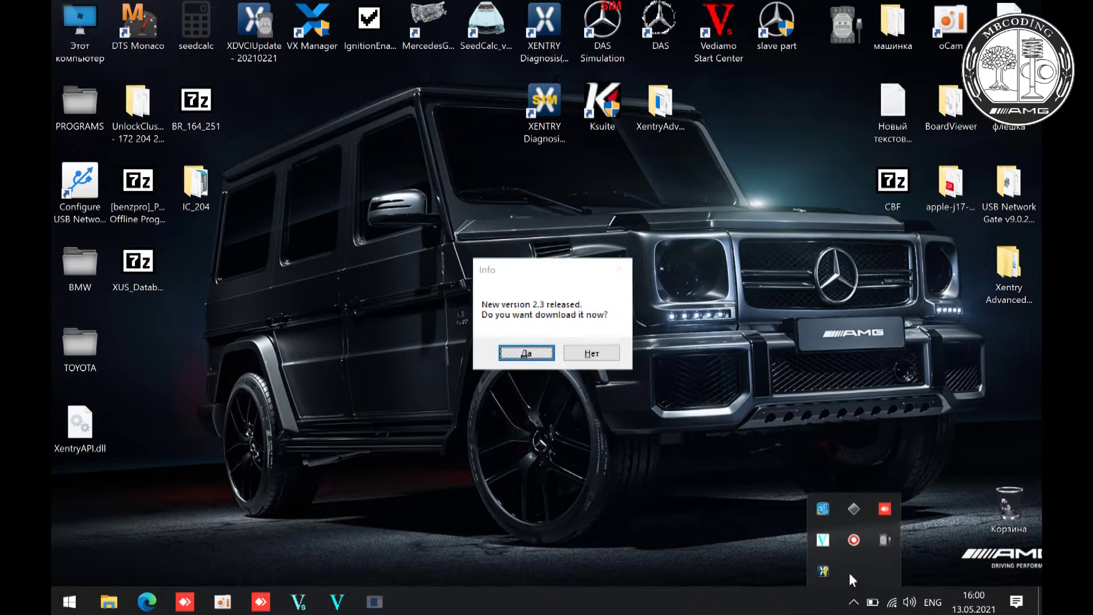
- Decline the version 2.3 update and open the v1.9 main window from the tray icon
left_click(586, 354)
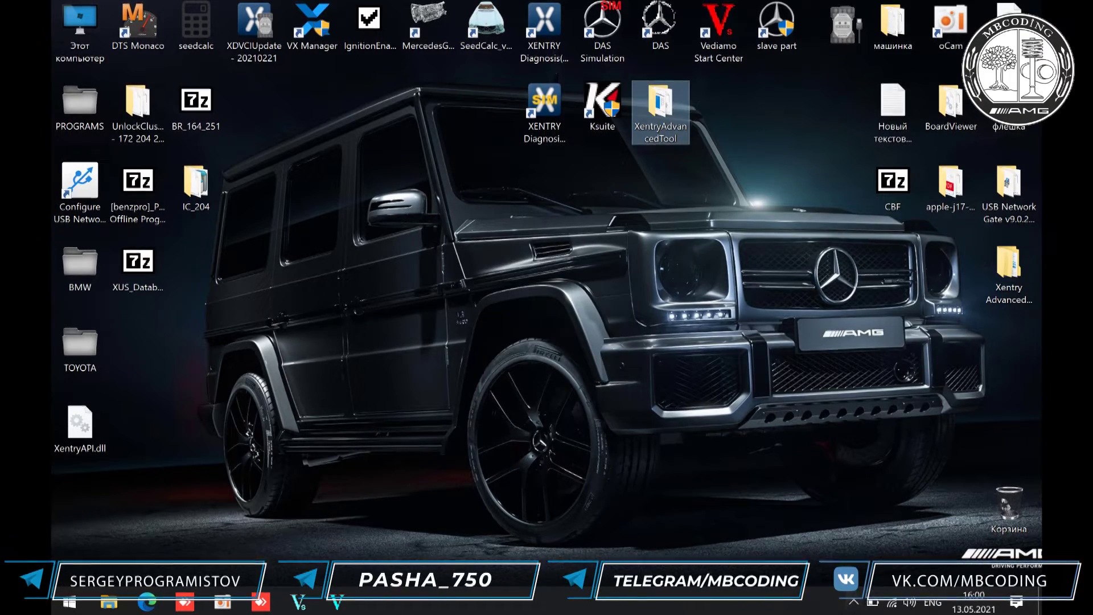
left_click(854, 604)
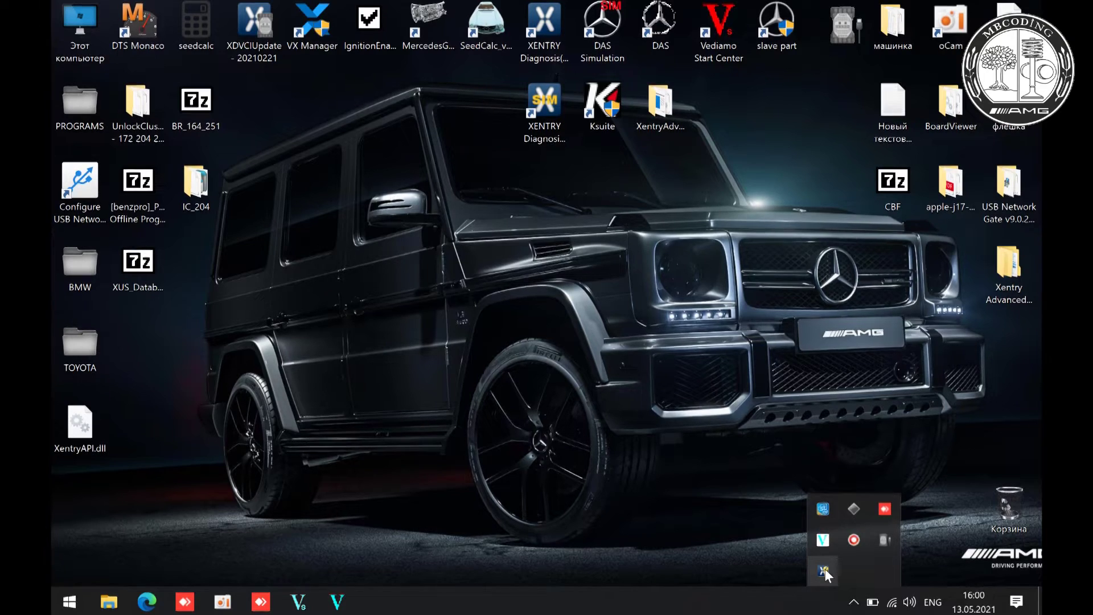
right_click(825, 570)
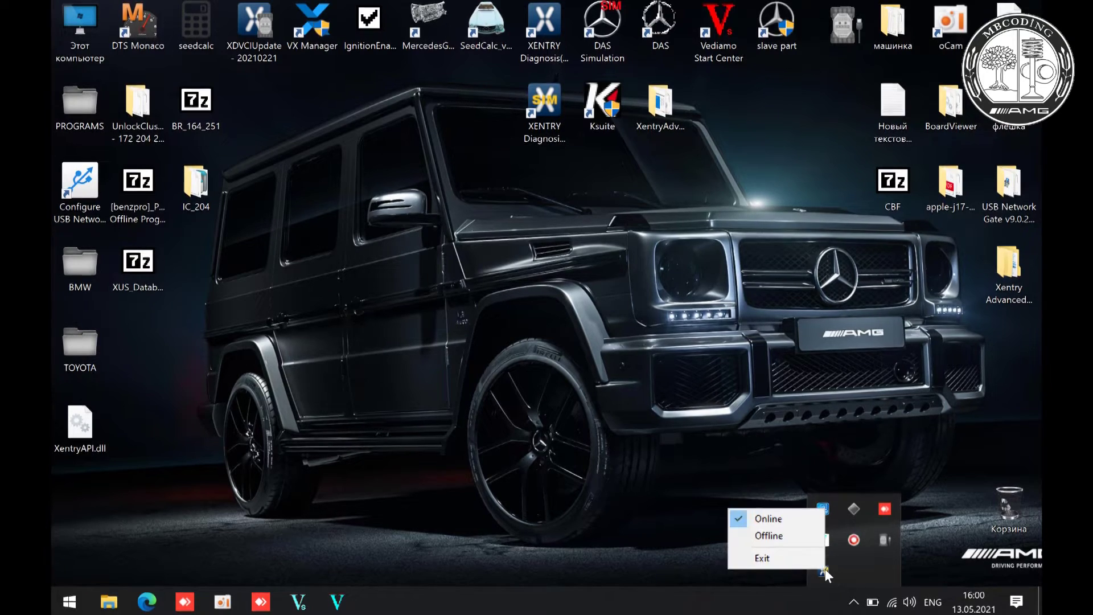
left_click(717, 431)
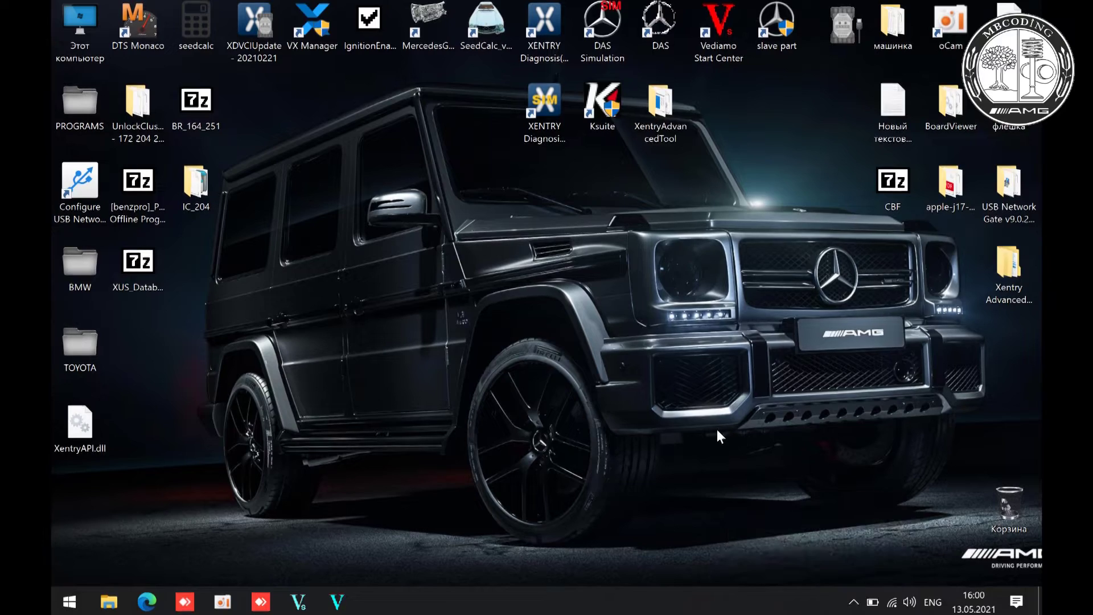
left_click(854, 604)
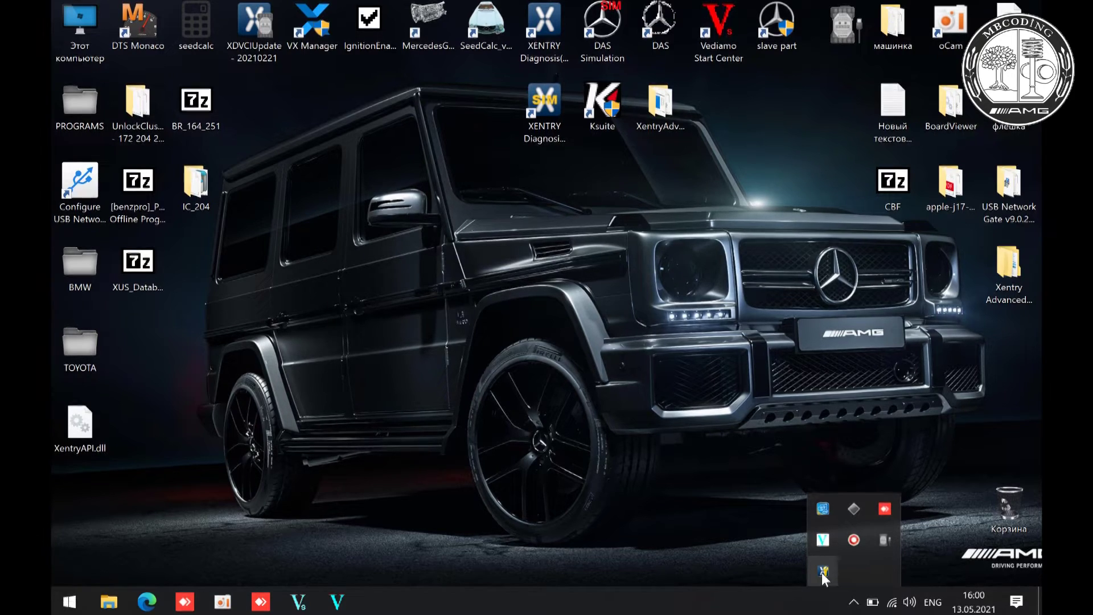
left_click(822, 572)
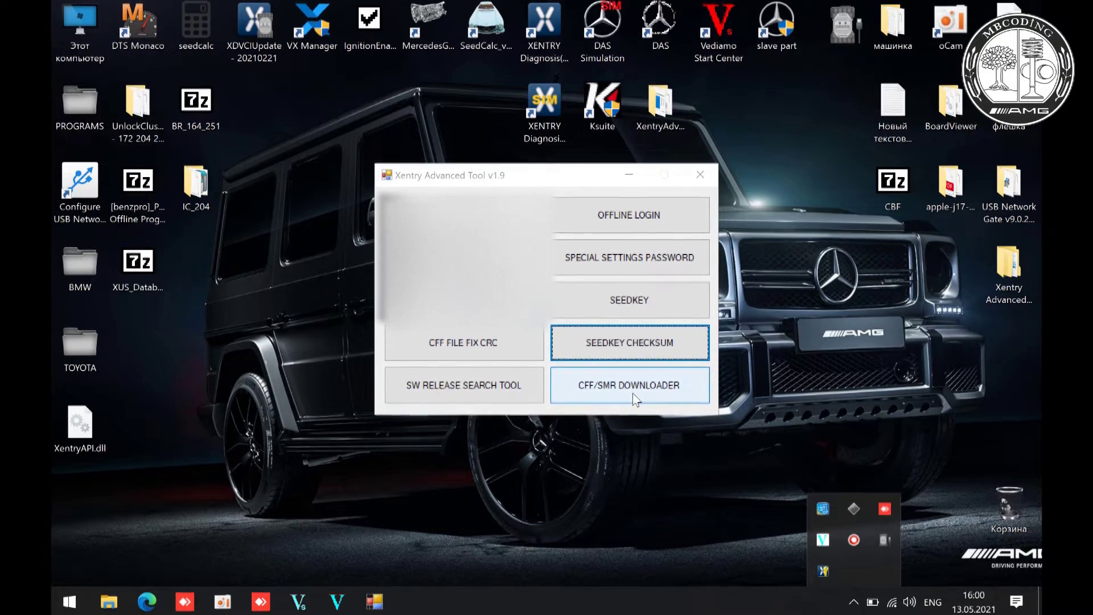
left_click(633, 393)
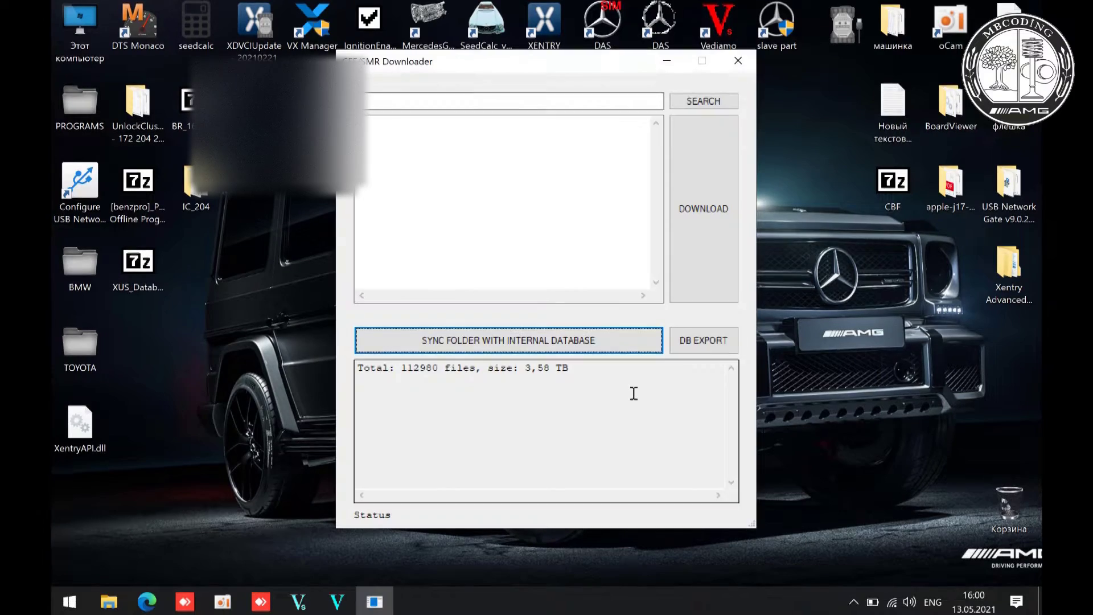
left_click(527, 102)
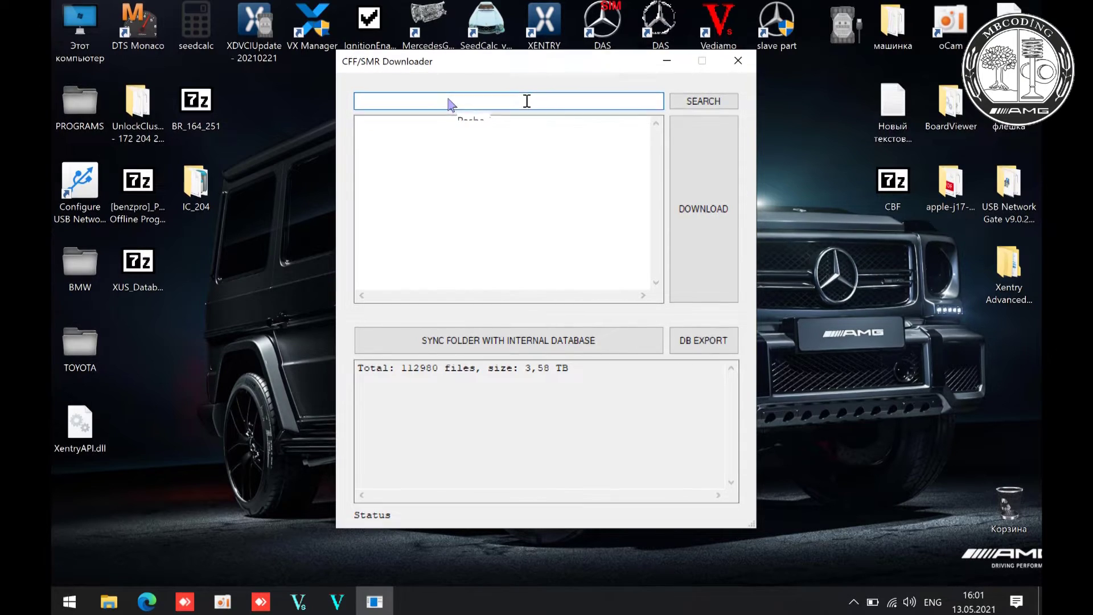
type("1644480427")
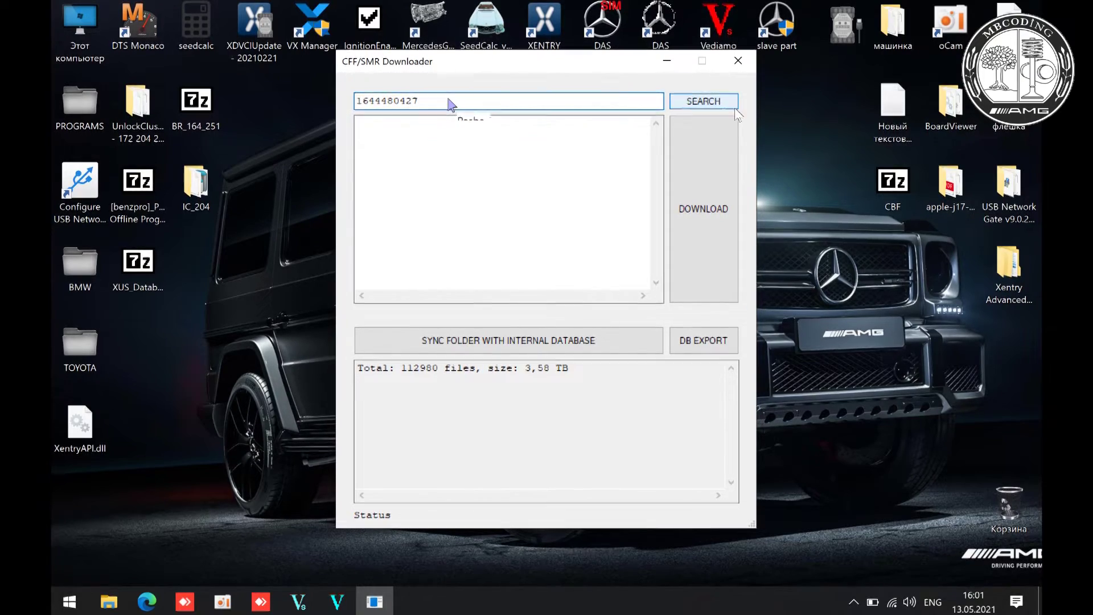
left_click(703, 104)
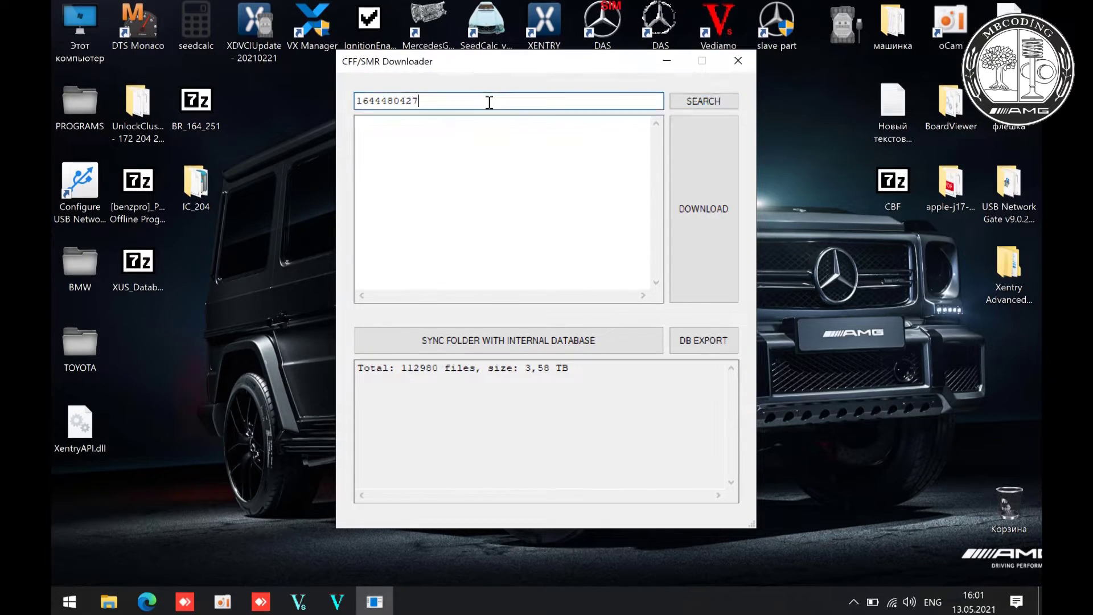
double_click(467, 101)
left_click(467, 101)
key("BackSpace")
key("BackSpace")
key("BackSpace")
key("BackSpace")
key("BackSpace")
type("7")
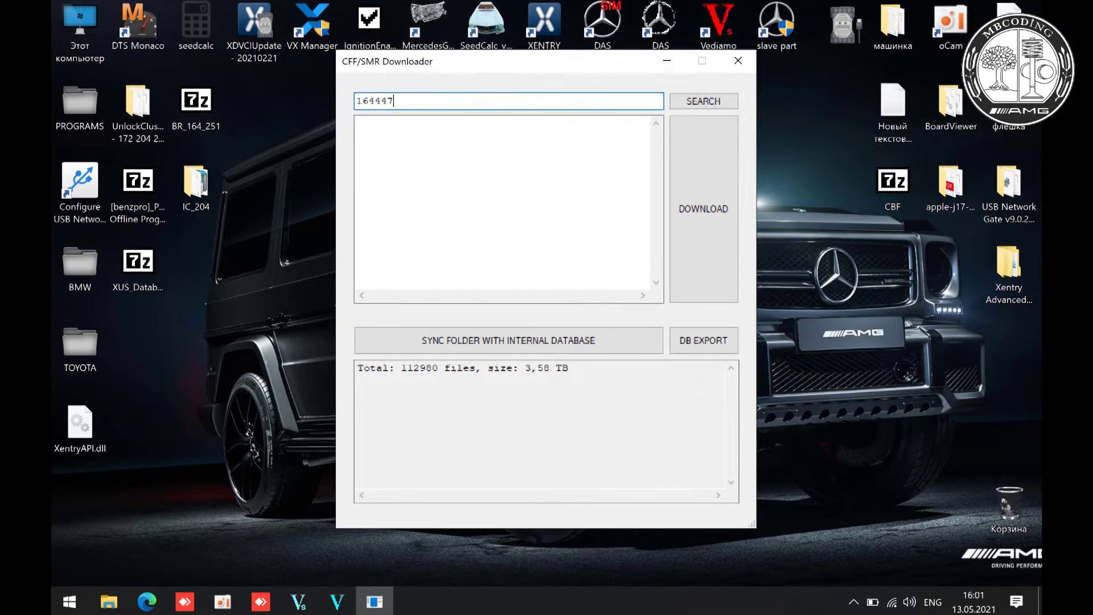
type("1024")
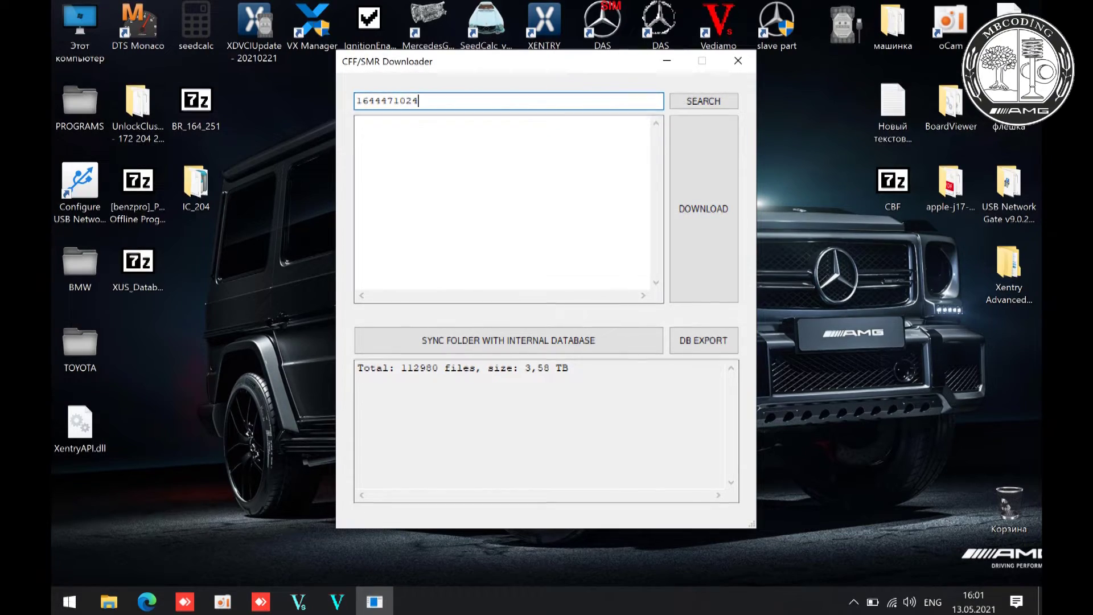
left_click(706, 104)
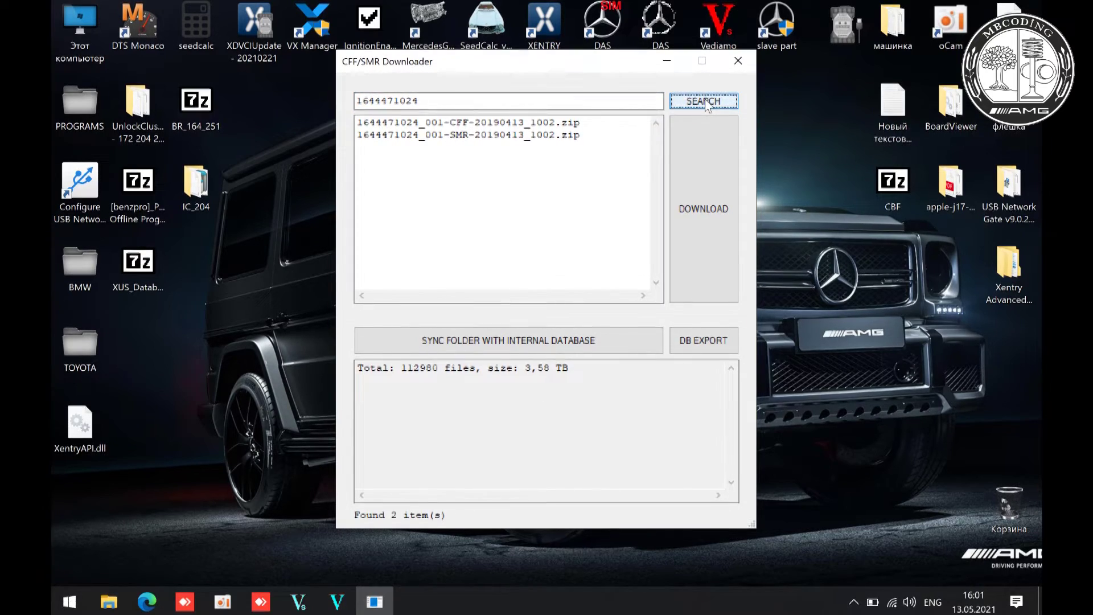
left_click(500, 124)
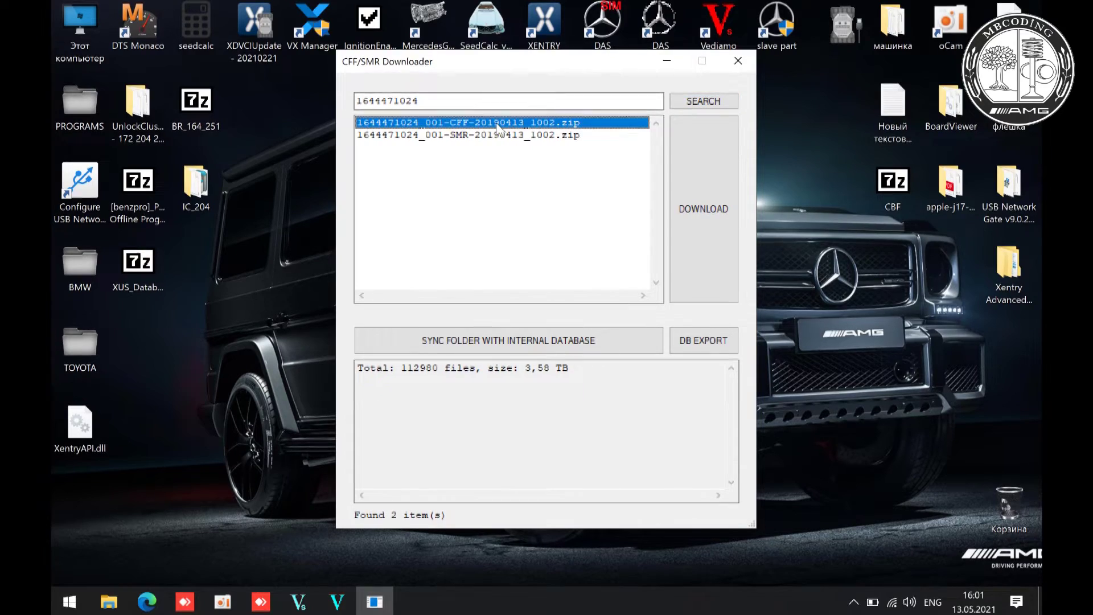
left_click(708, 161)
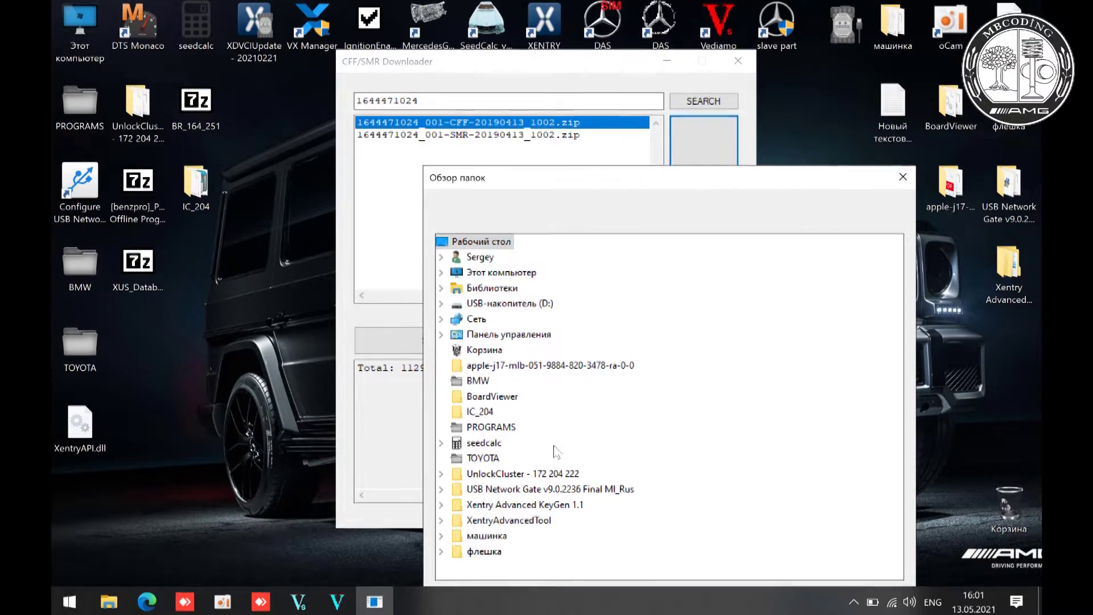
left_click_drag(717, 182, 691, 122)
left_click(786, 542)
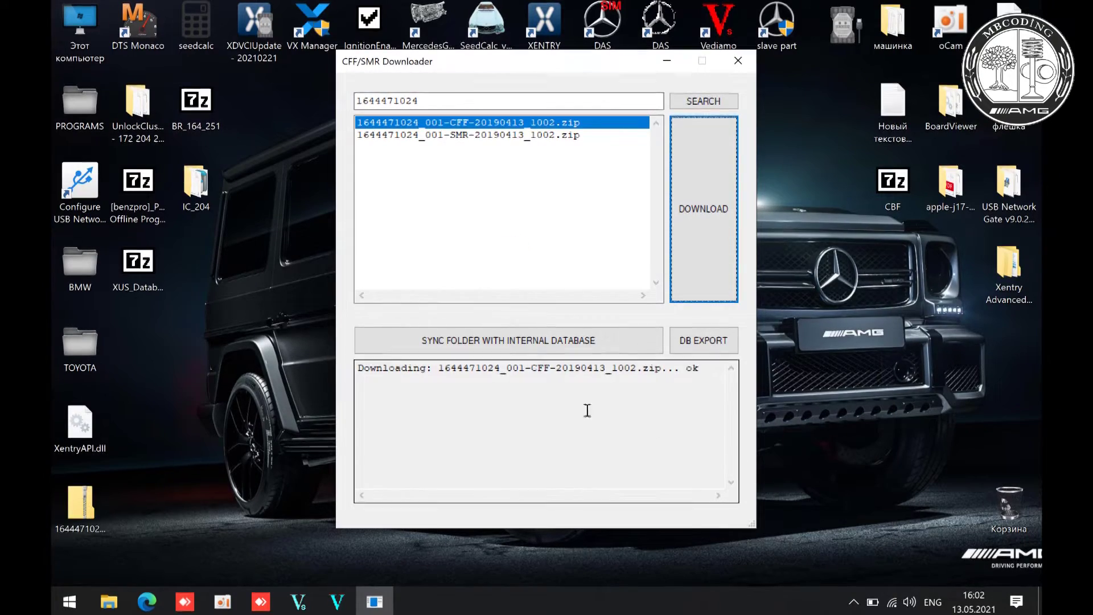
left_click(441, 97)
key("BackSpace")
key("BackSpace")
key("BackSpace")
key("BackSpace")
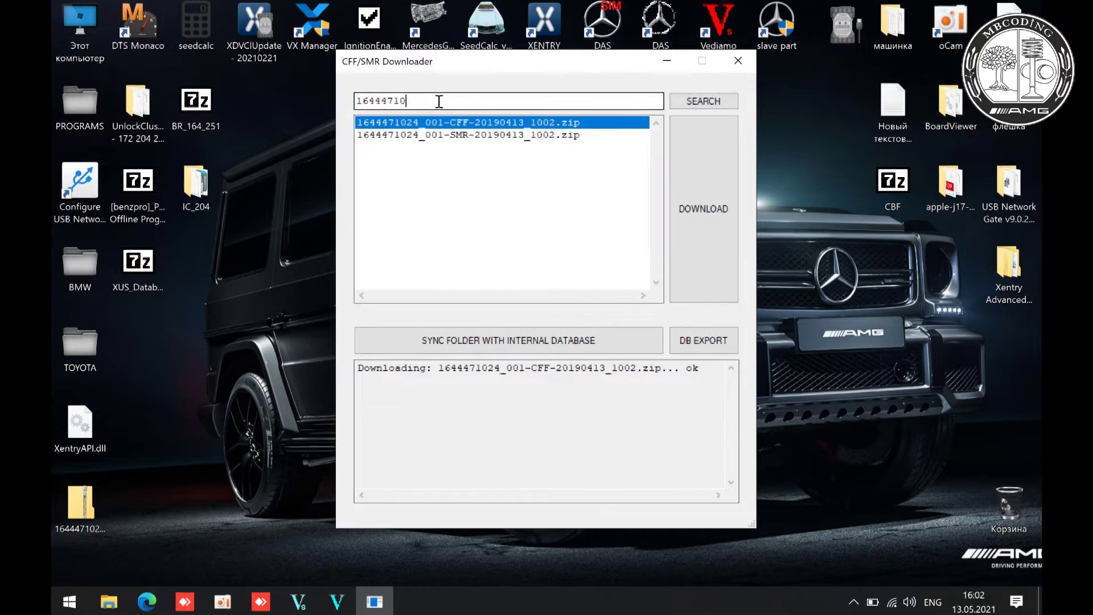
type("8")
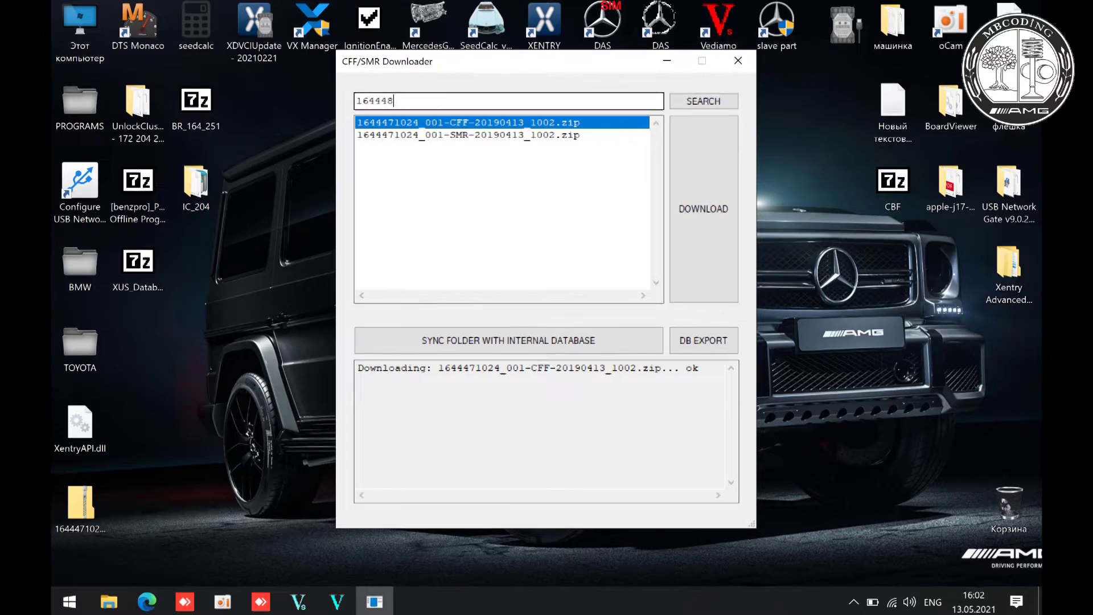
type("0427")
left_click(699, 104)
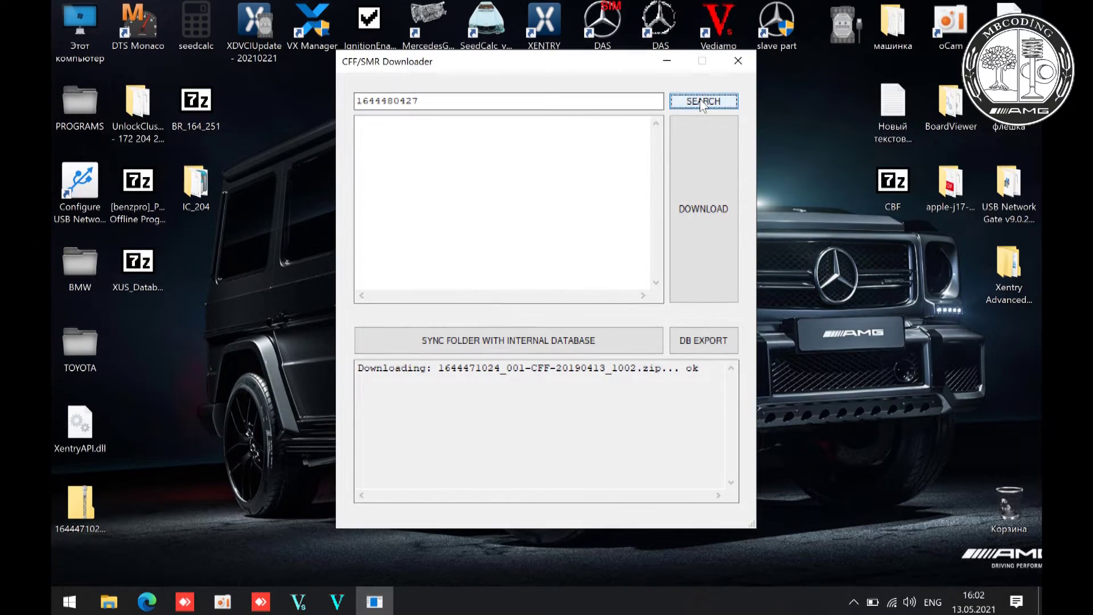
left_click(445, 100)
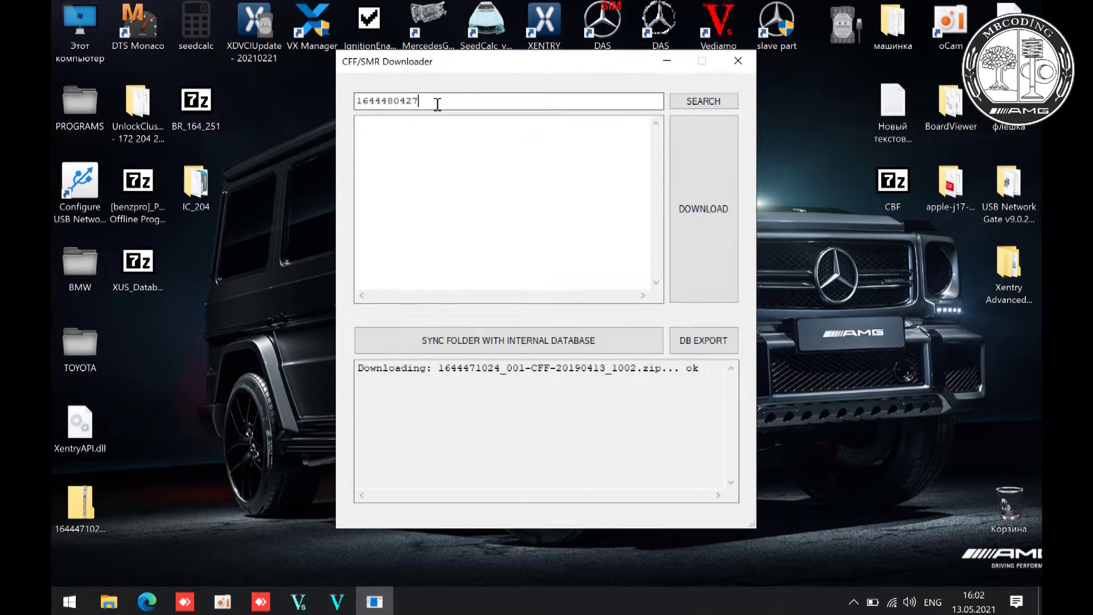
key("BackSpace")
key("BackSpace")
type("052")
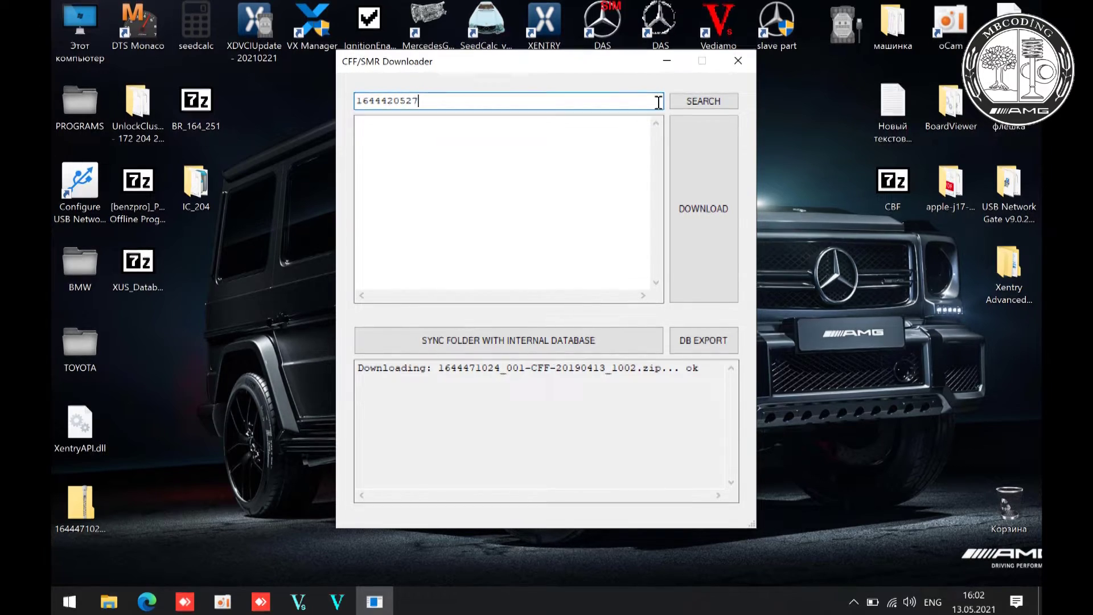
left_click(699, 104)
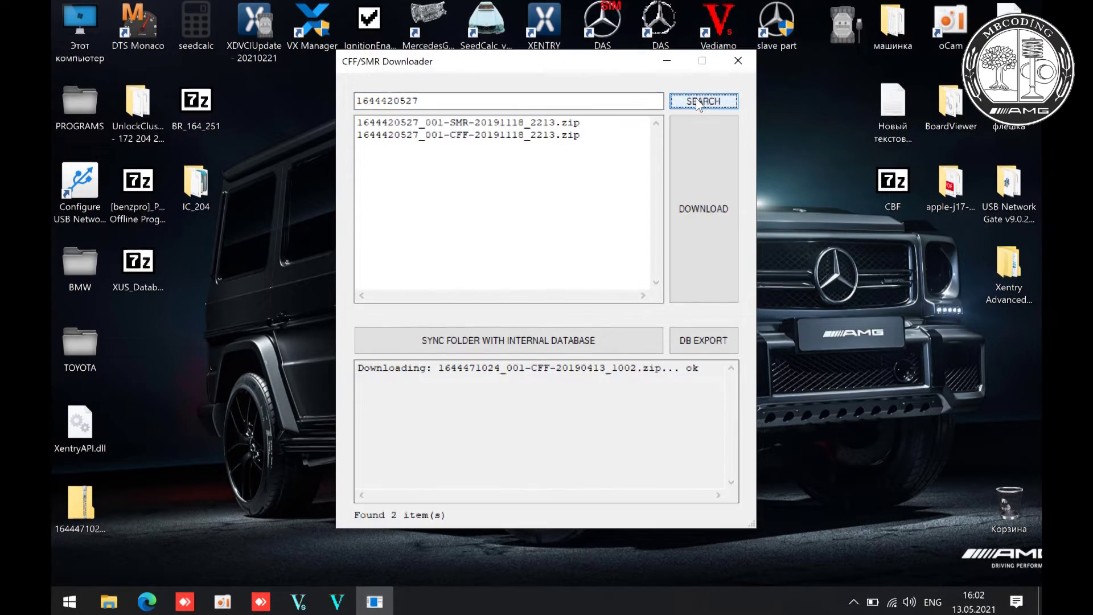
left_click(541, 124)
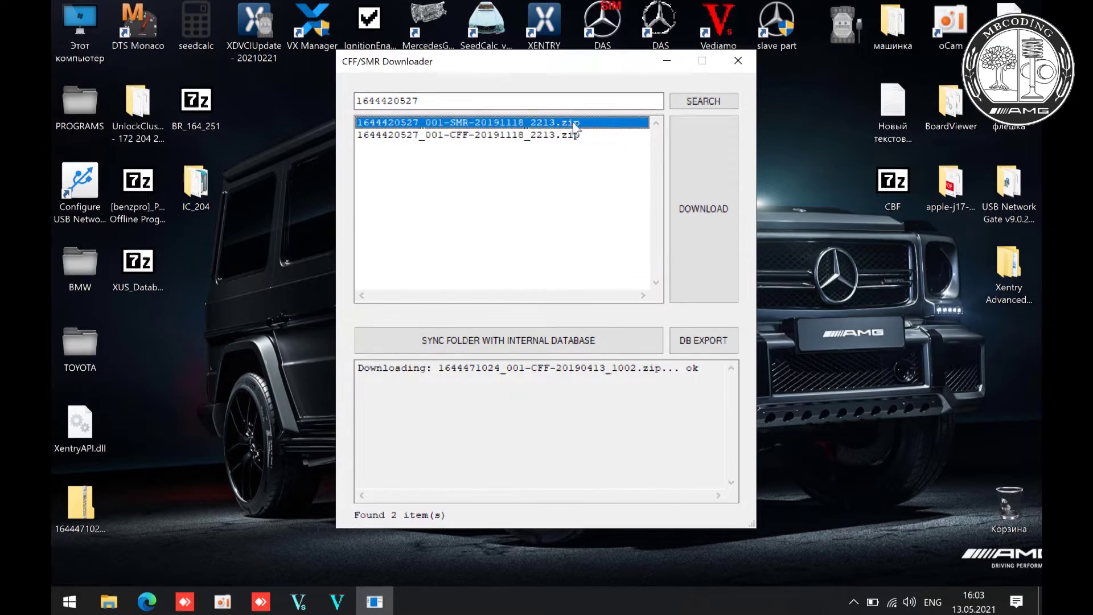
left_click(710, 184)
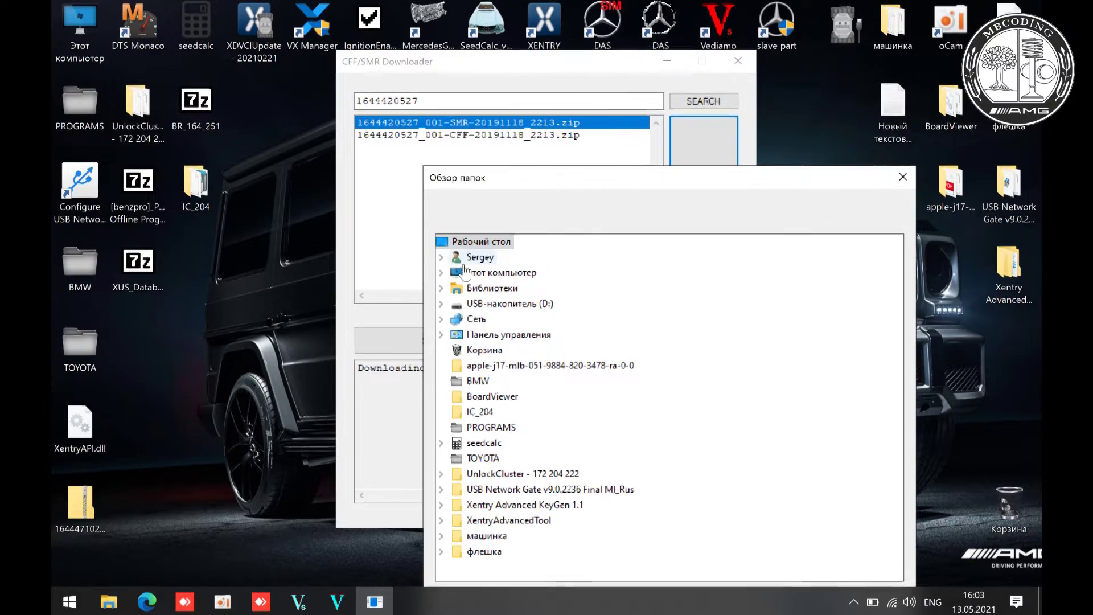
left_click_drag(762, 190, 742, 106)
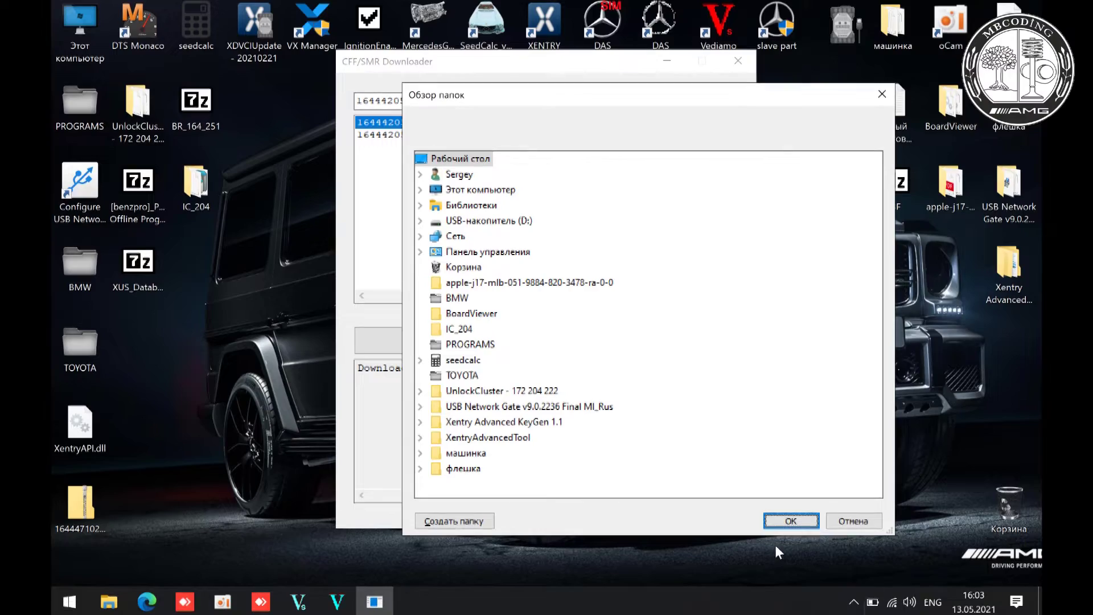
left_click(790, 545)
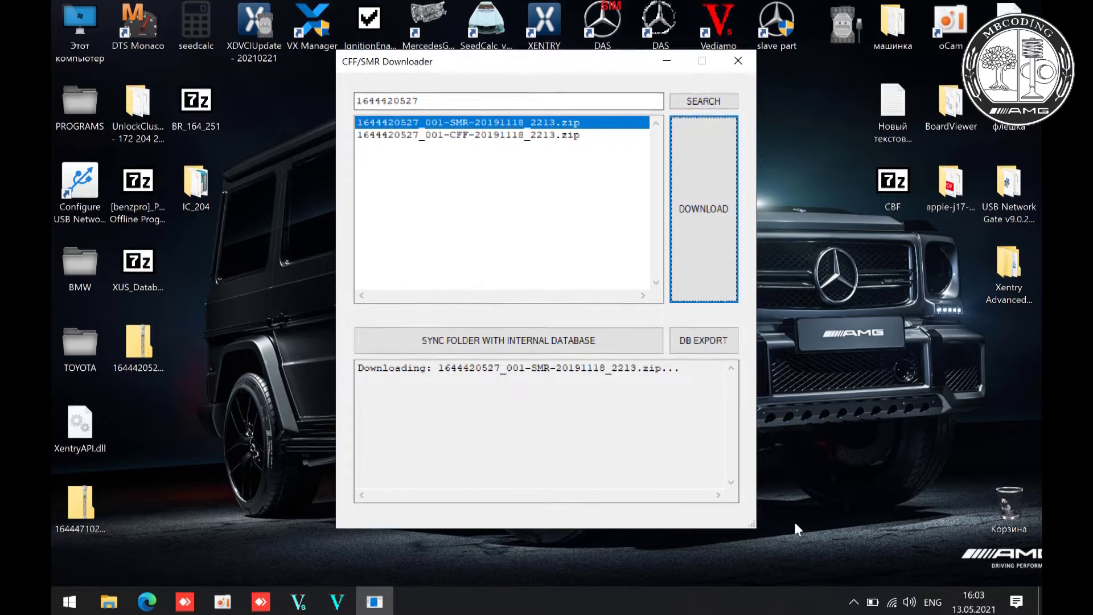
left_click(739, 61)
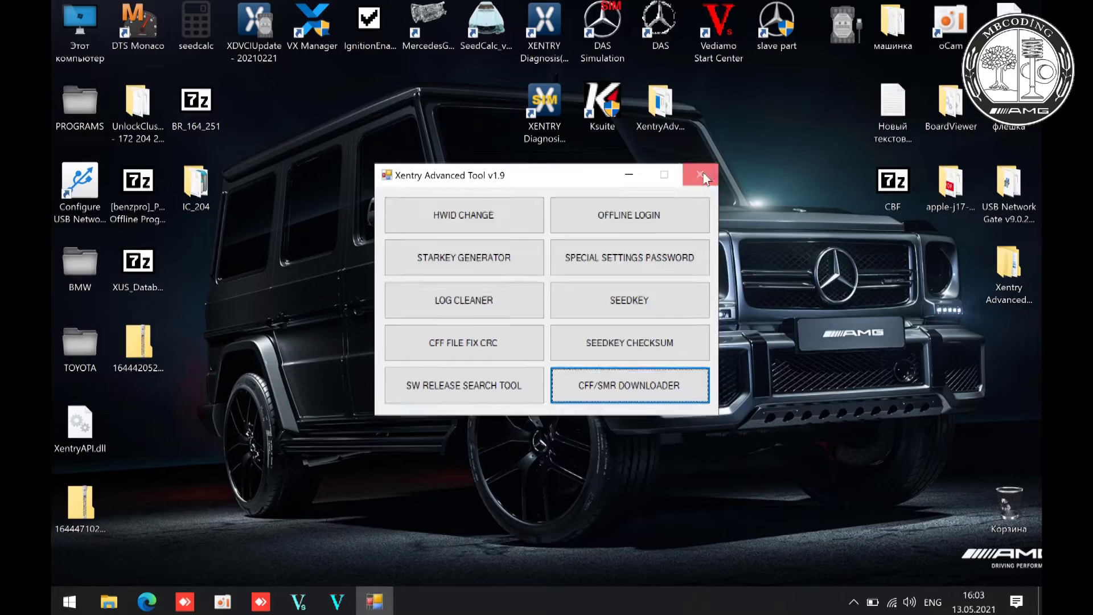
- Close Xentry Advanced Tool and open Vediamo's diagnostic data folder at CBF\ZGW164
left_click(699, 175)
left_click(299, 602)
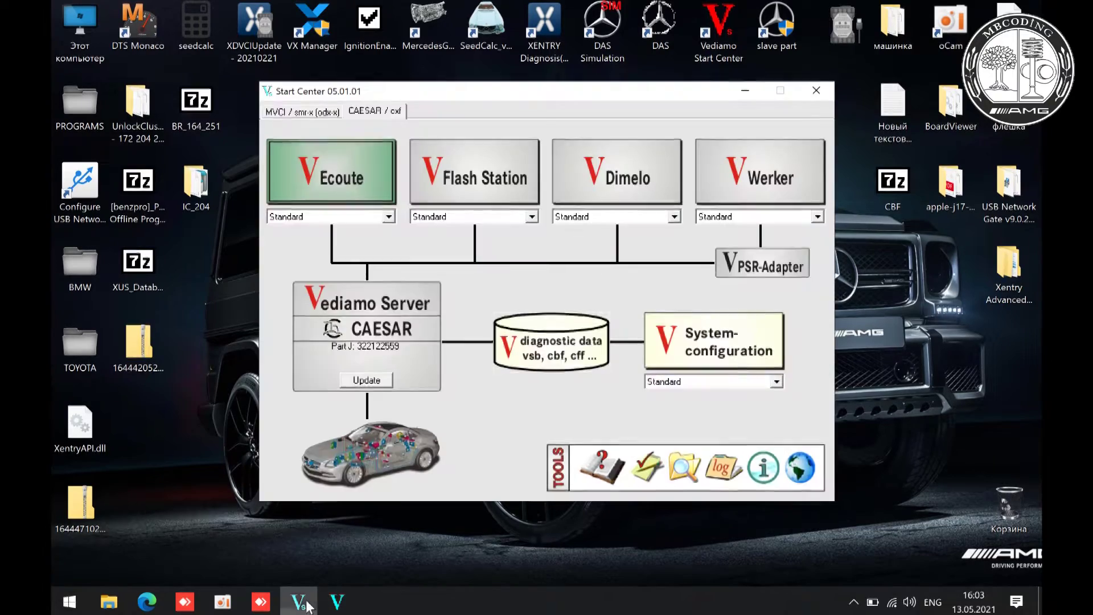
left_click(569, 341)
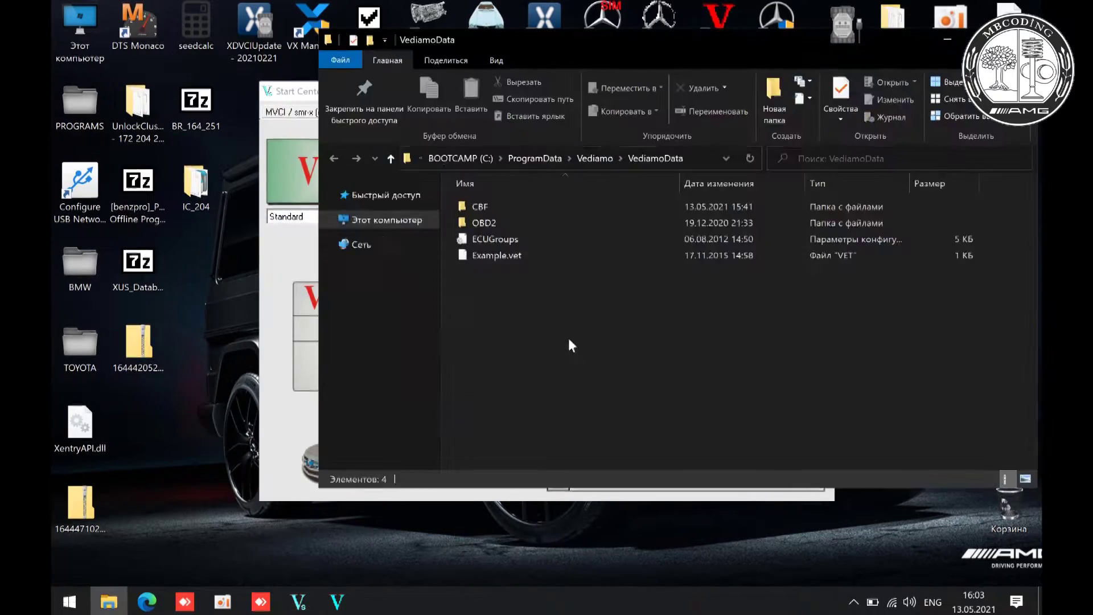
double_click(480, 206)
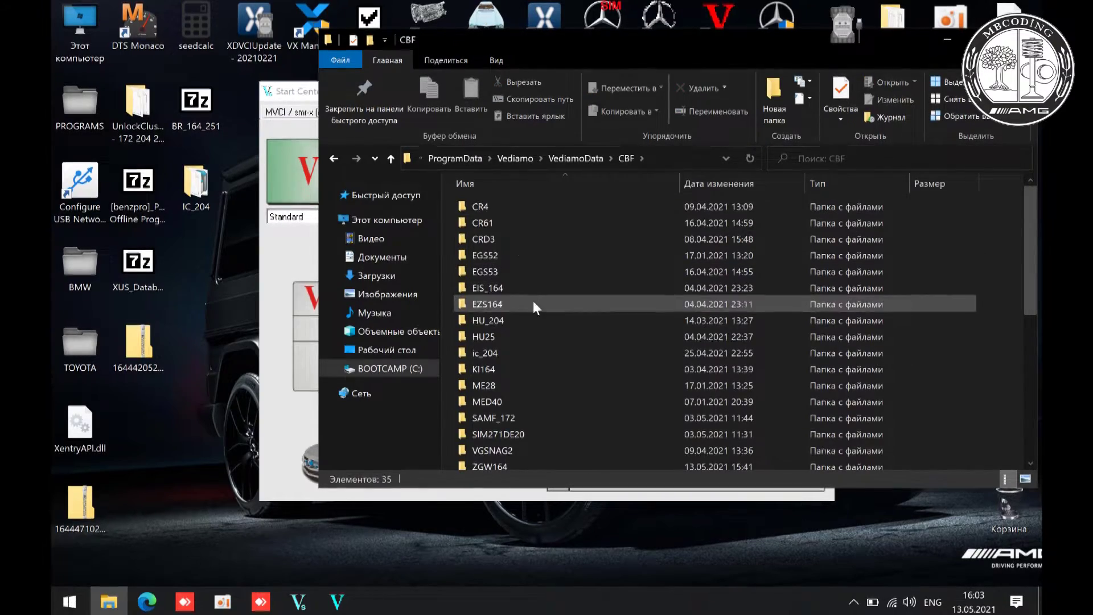
double_click(491, 464)
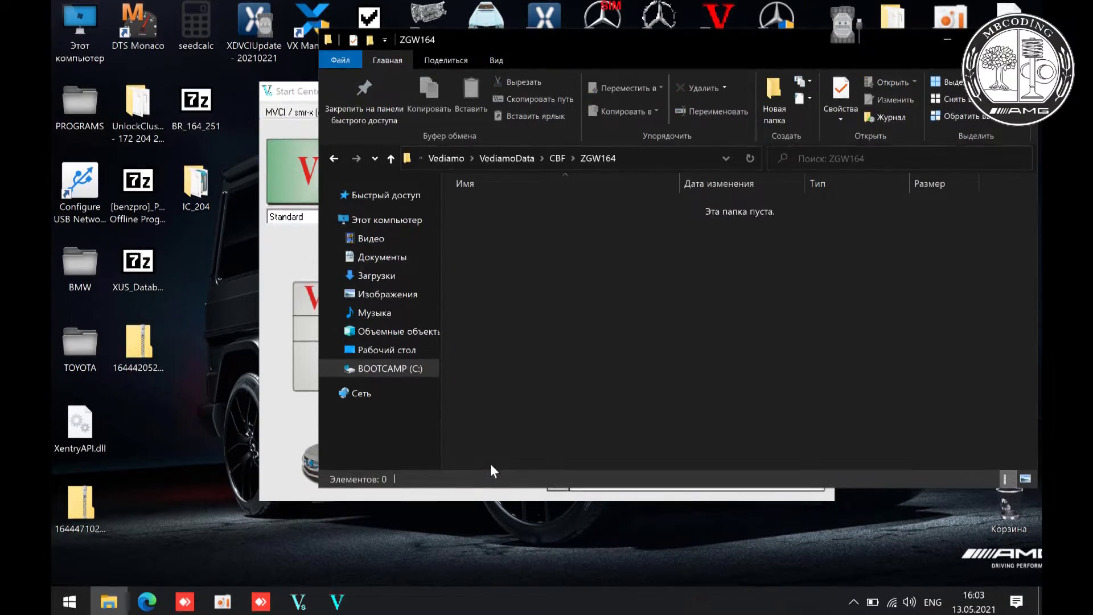
double_click(143, 342)
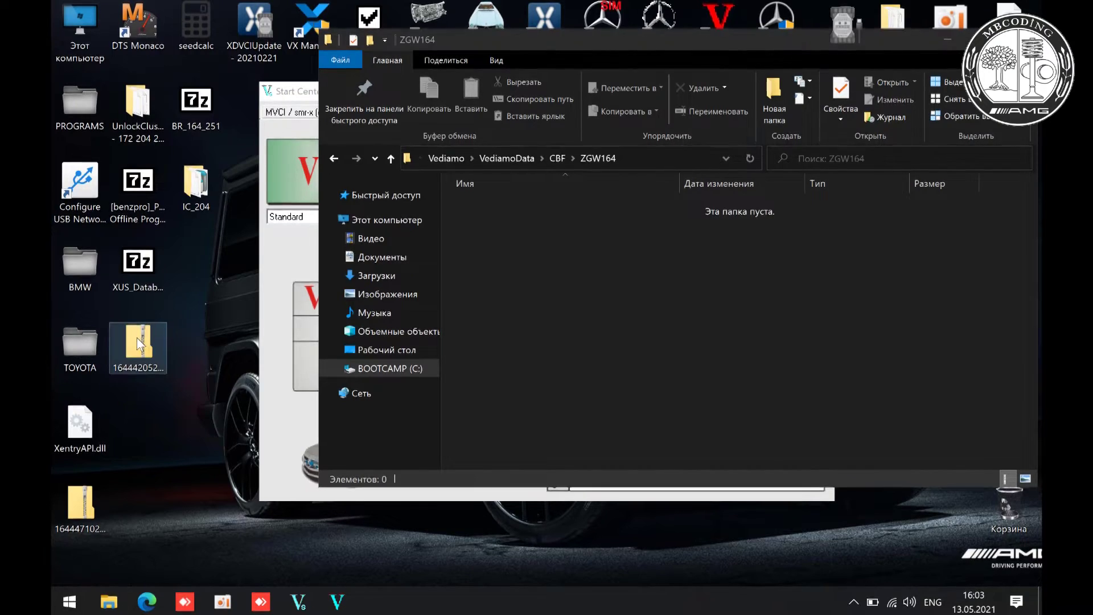
left_click(234, 174)
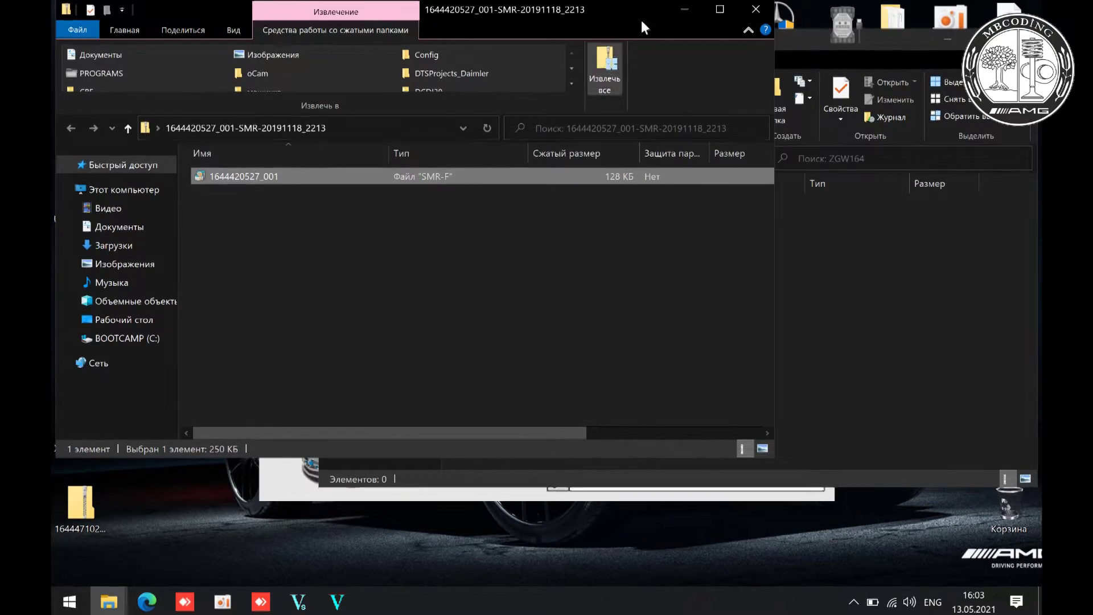
left_click(756, 10)
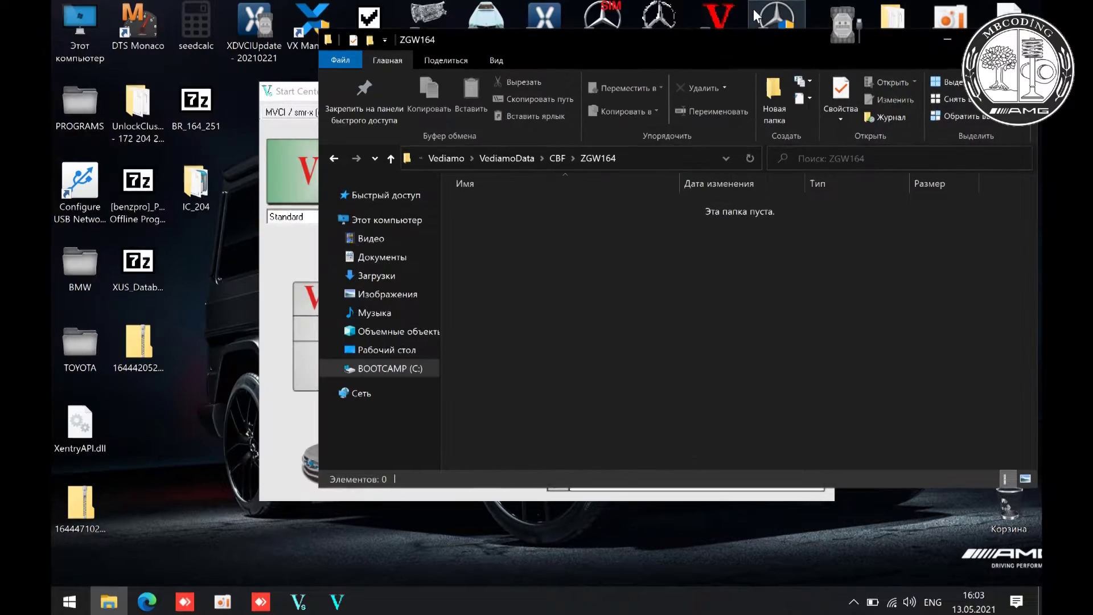
double_click(91, 504)
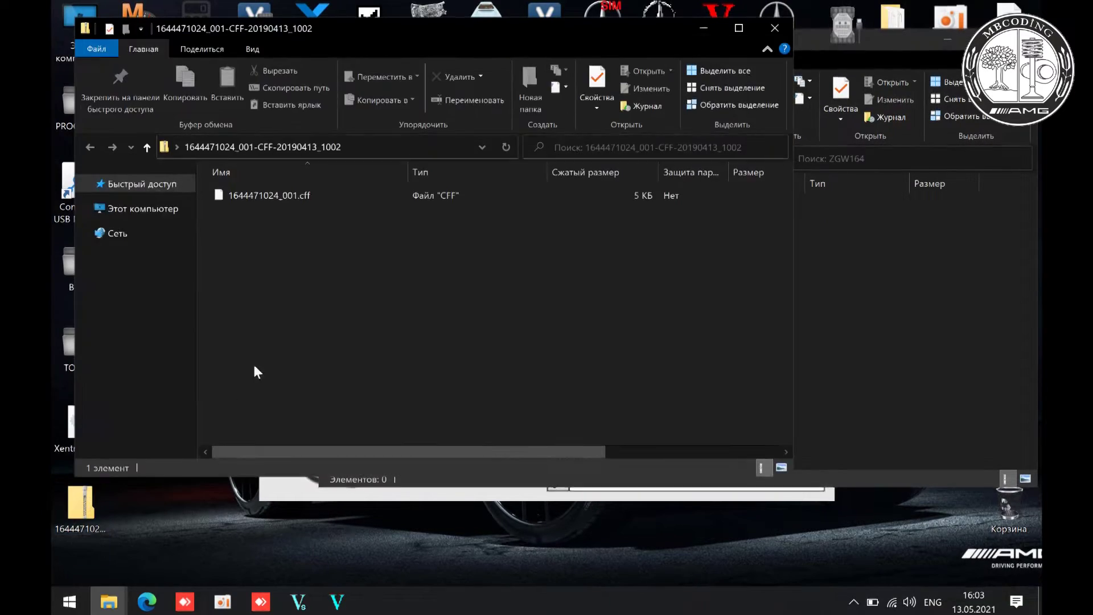
left_click(319, 195)
left_click_drag(319, 196, 841, 306)
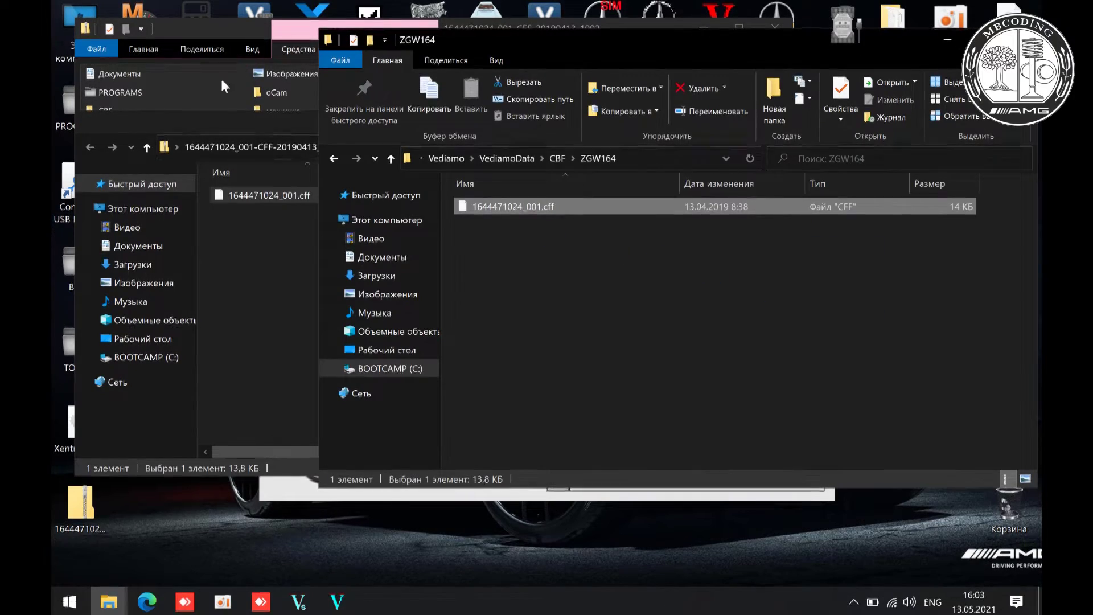
left_click(207, 25)
left_click(774, 28)
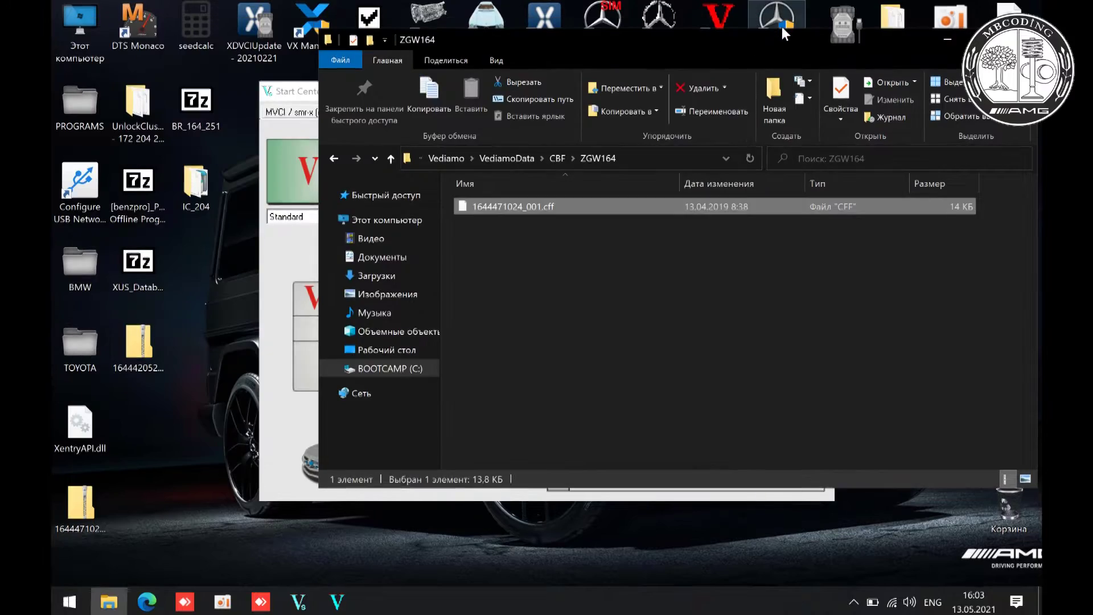
left_click(854, 601)
left_click(854, 602)
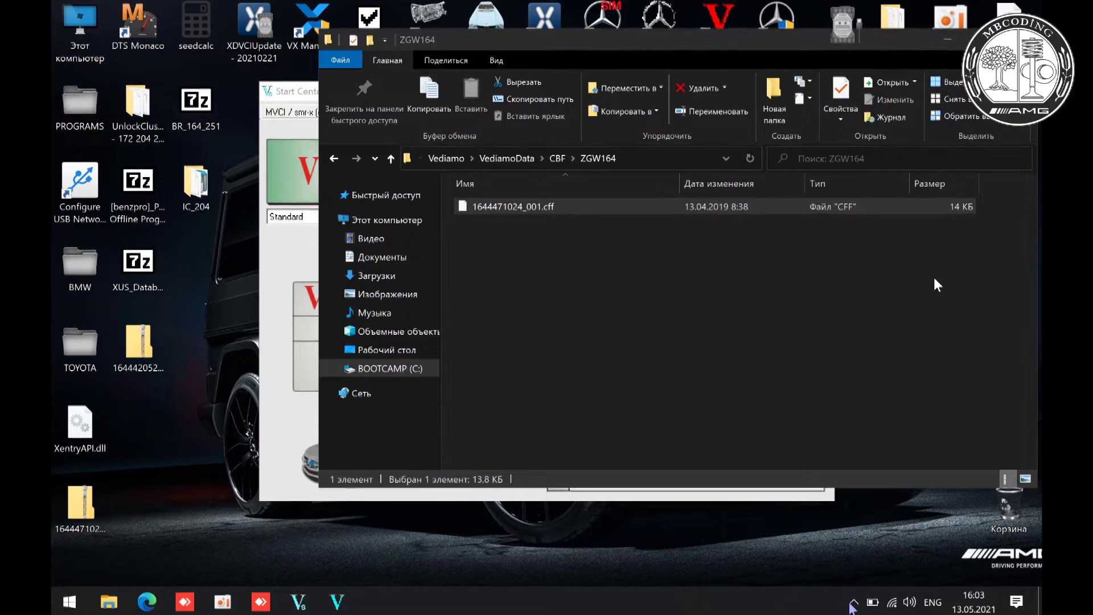
left_click(948, 41)
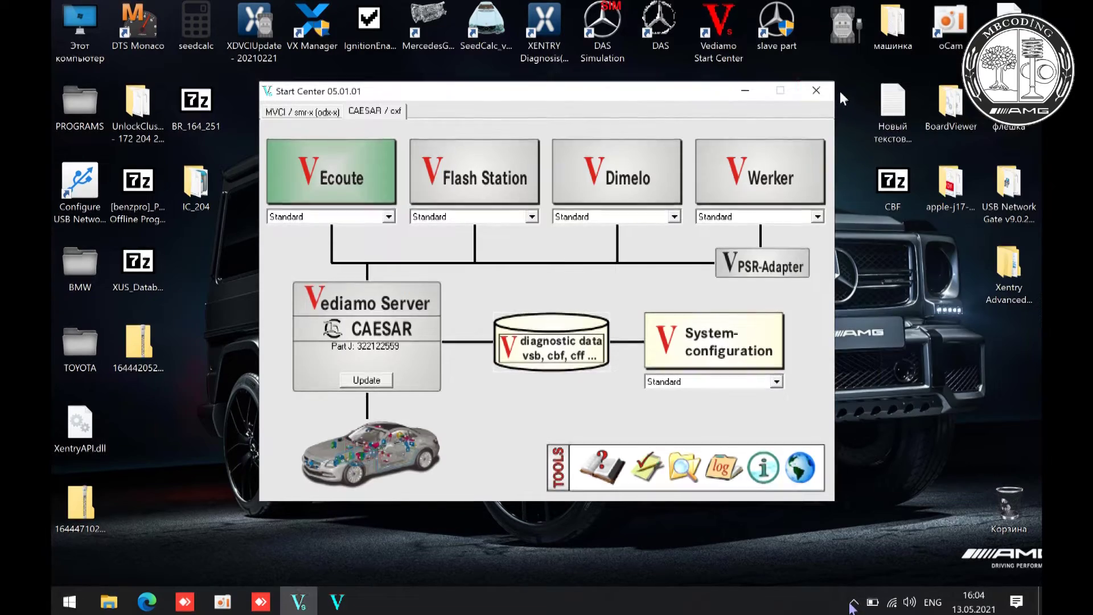
- Run XentryAdvancedTool.exe as administrator again and close its folder window
left_click(750, 91)
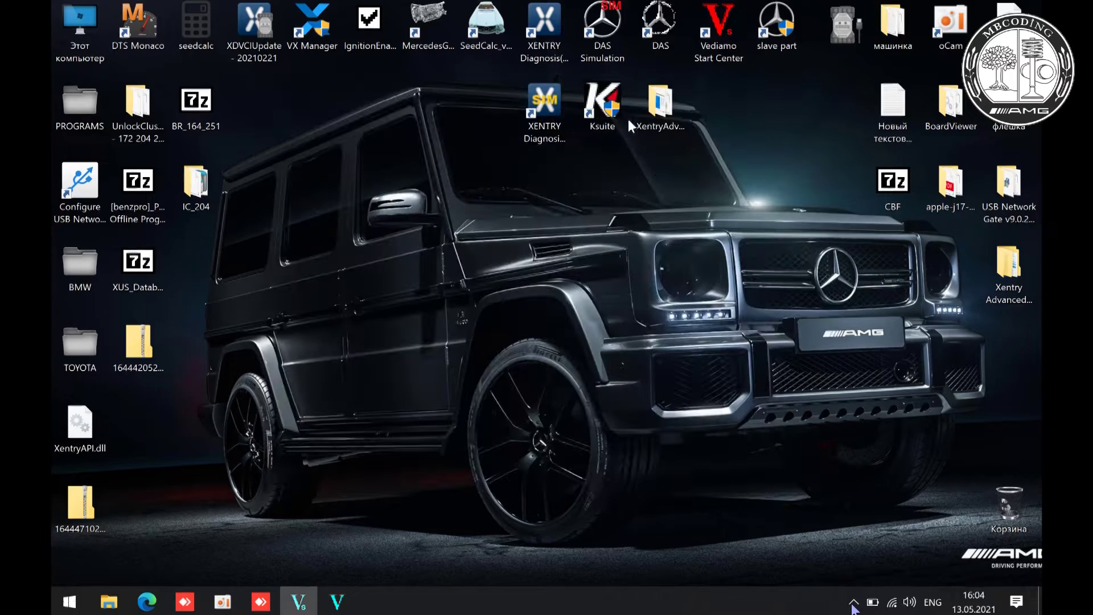
double_click(652, 114)
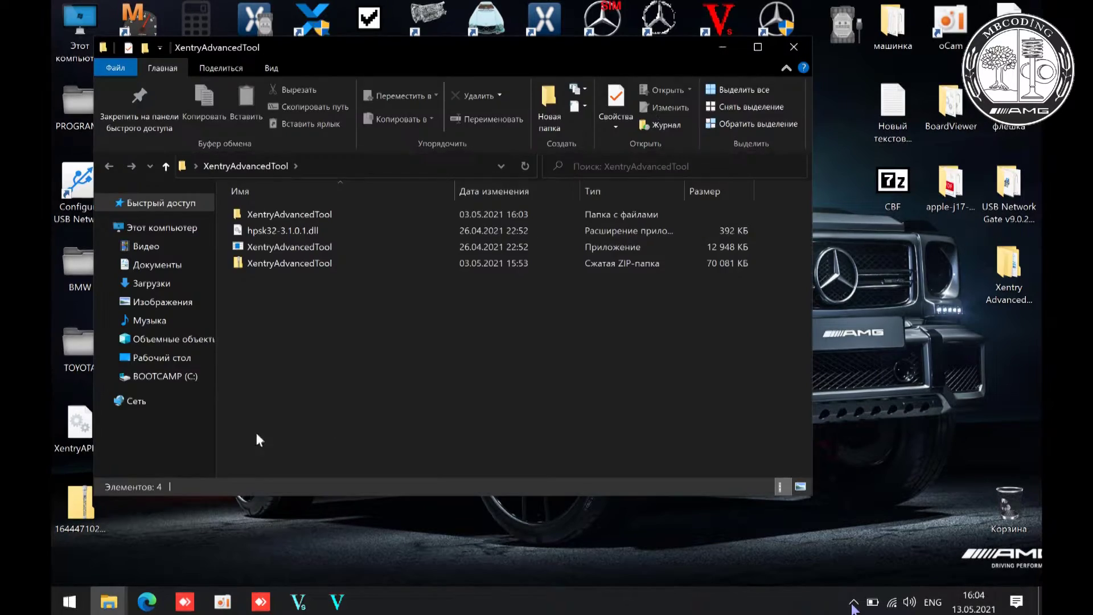
mouse_move(313, 232)
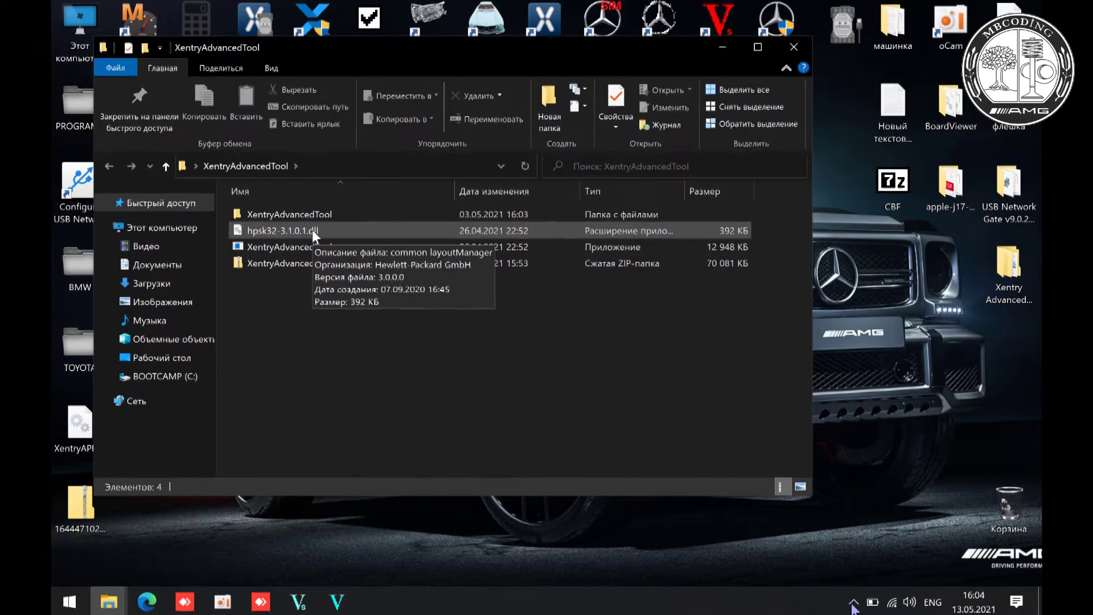
left_click(310, 246)
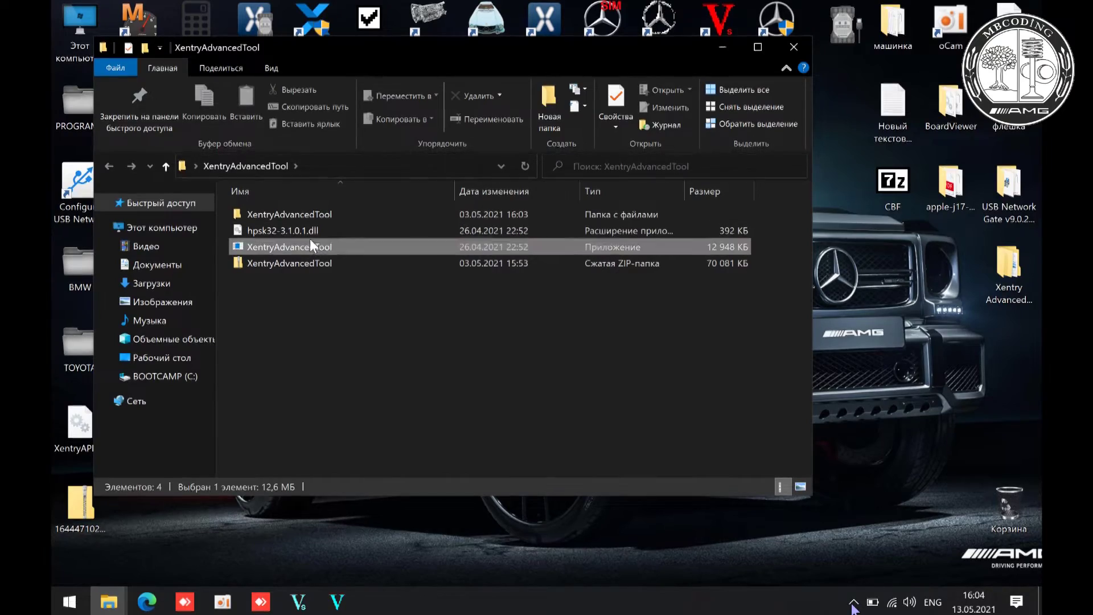
right_click(310, 246)
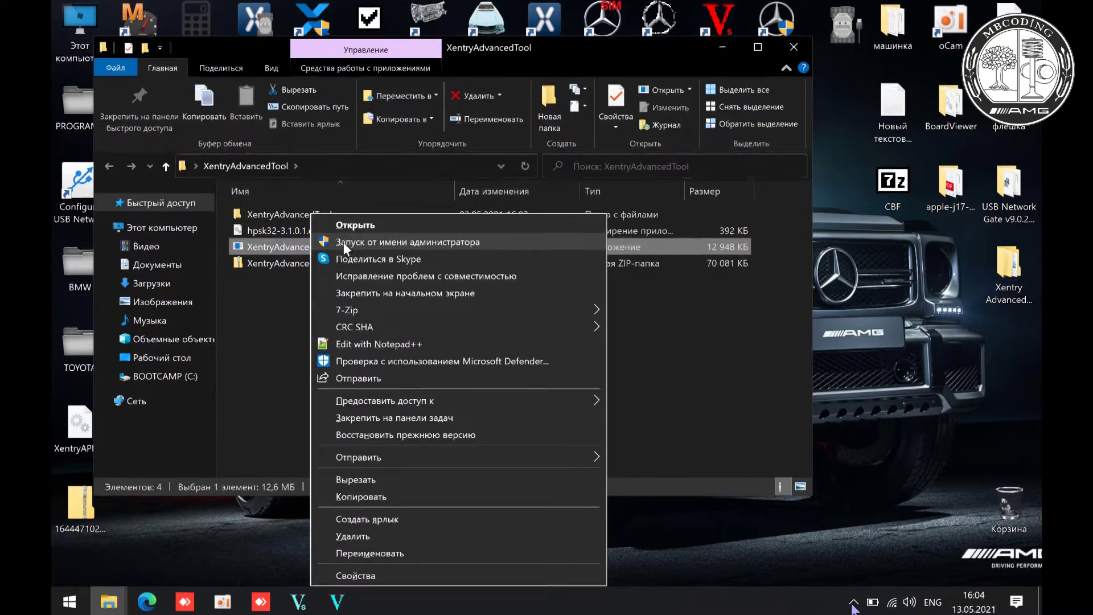
left_click(343, 241)
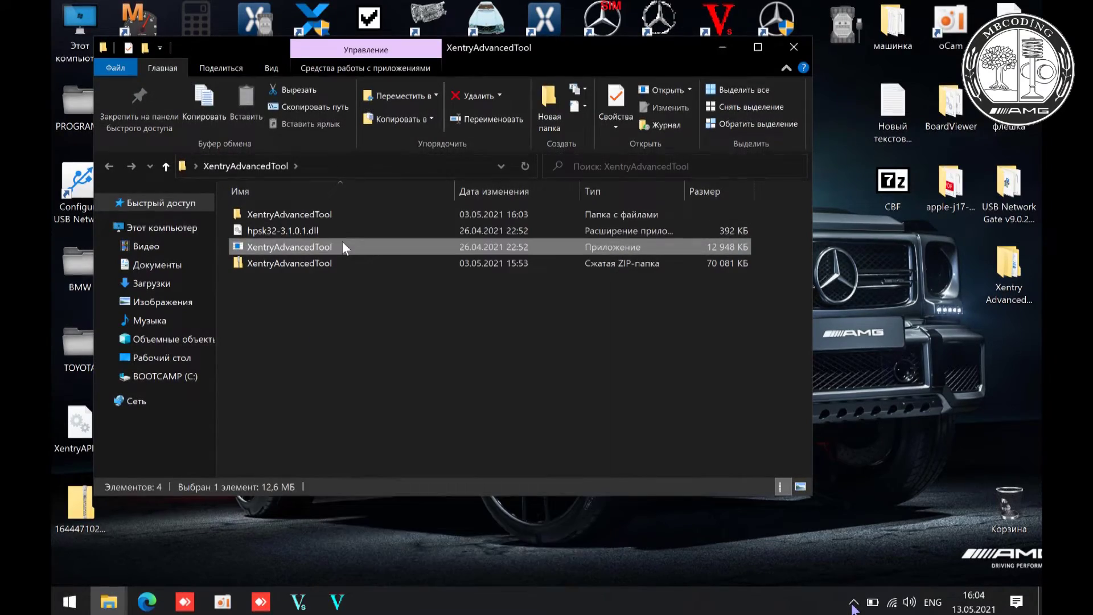
left_click(795, 49)
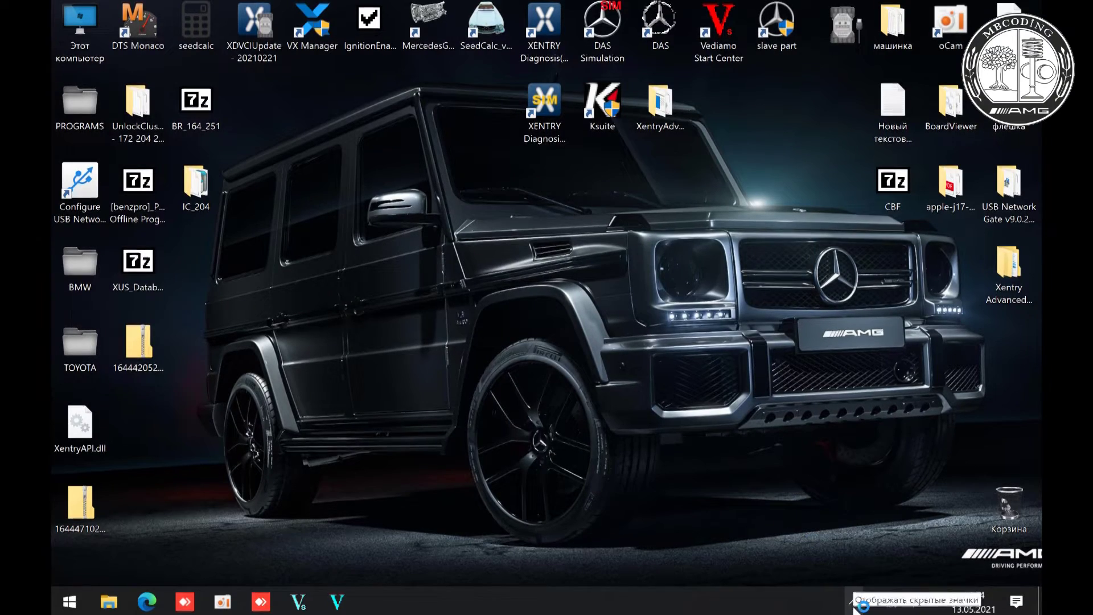
left_click(854, 603)
- Bring up Xentry Advanced Tool, check and close the seed key calculator, and open the CFF/SMR downloader
left_click(824, 572)
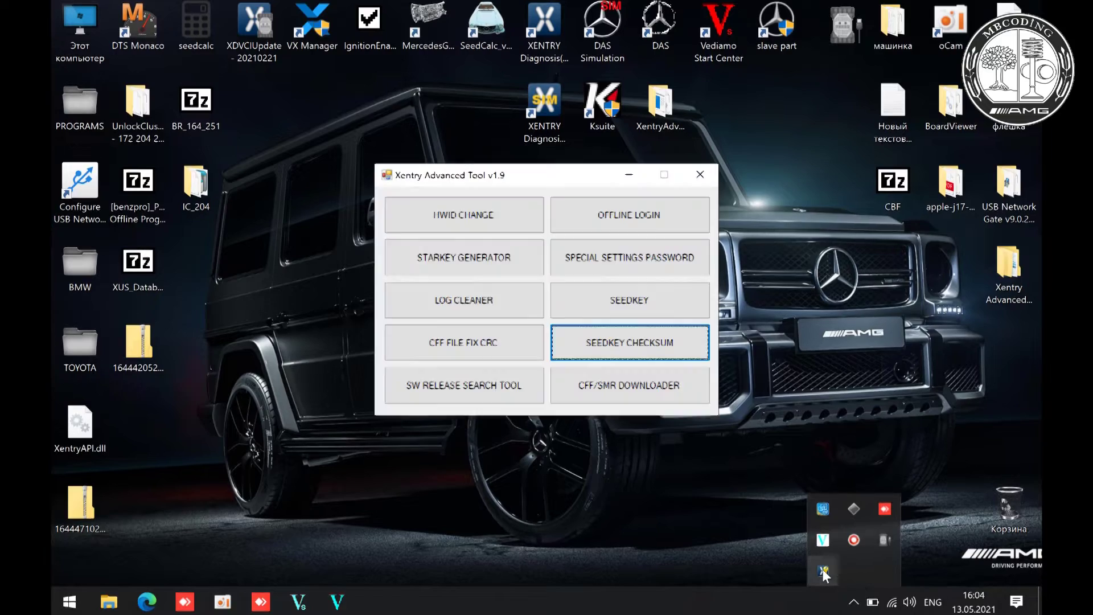
left_click(658, 356)
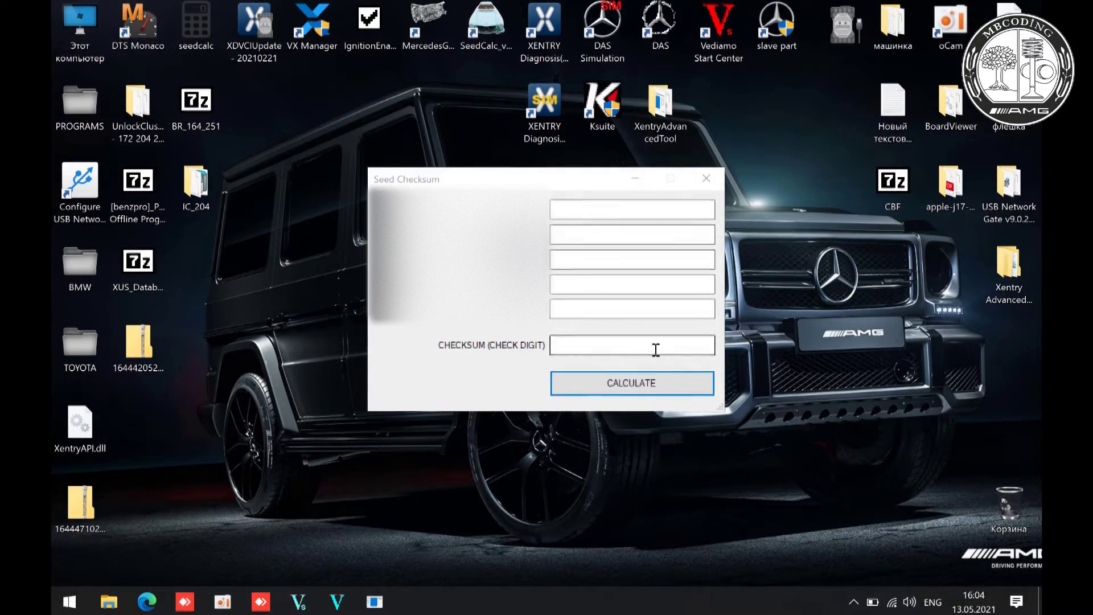
left_click(706, 181)
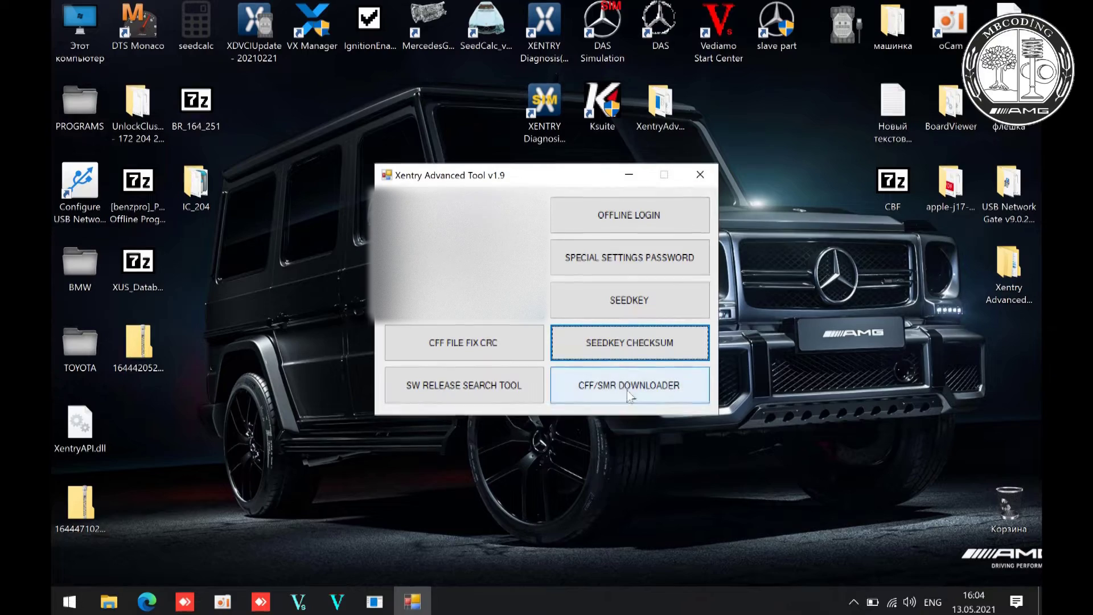
left_click(627, 392)
key("Return")
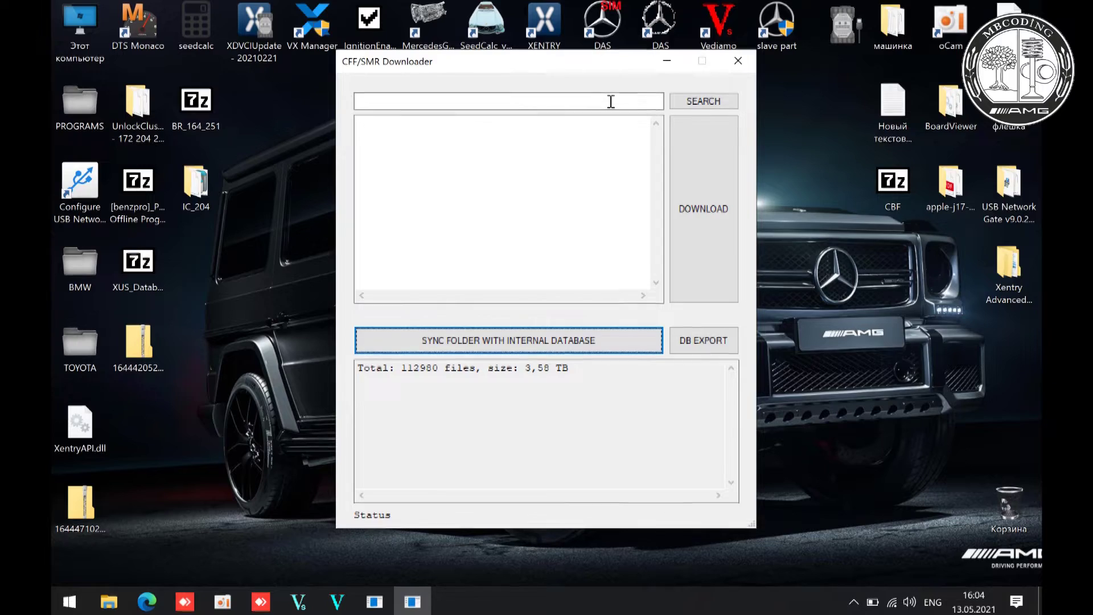
left_click(611, 102)
type("1644")
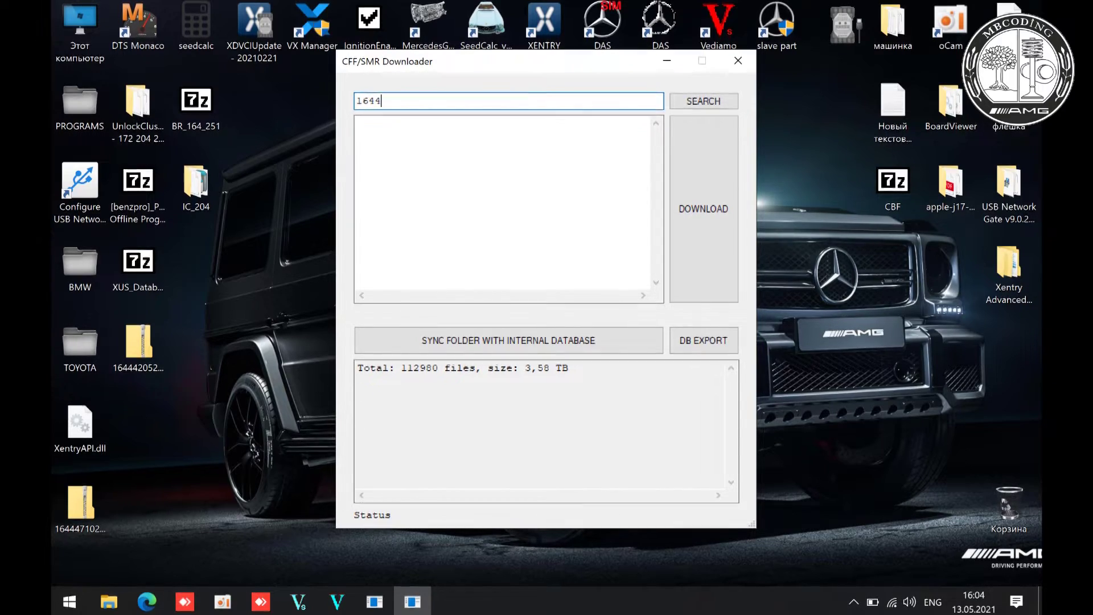
type("420527")
left_click(147, 344)
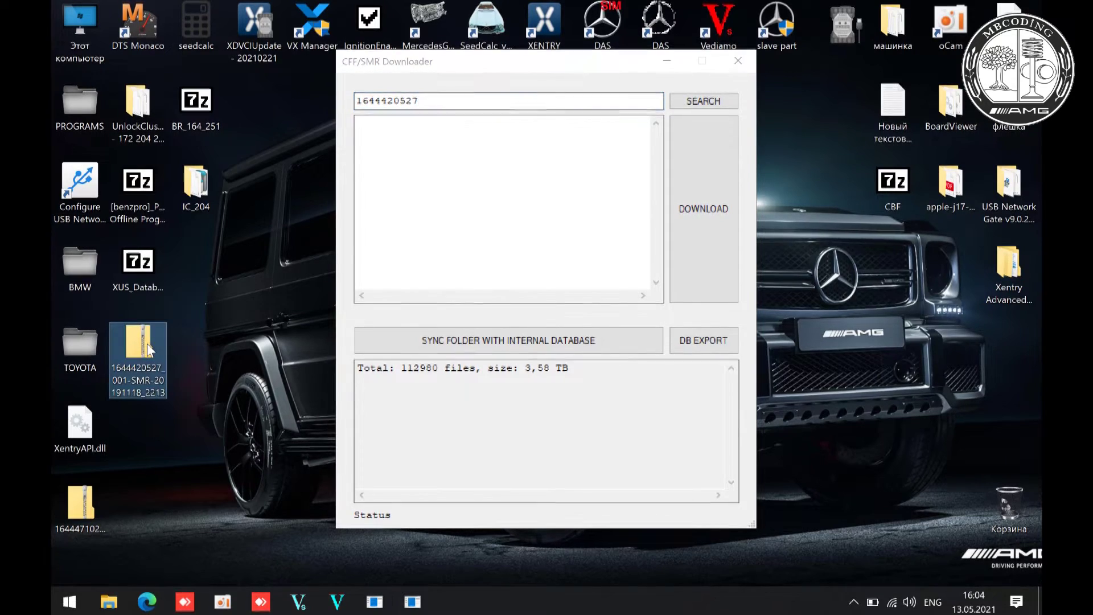
left_click(702, 102)
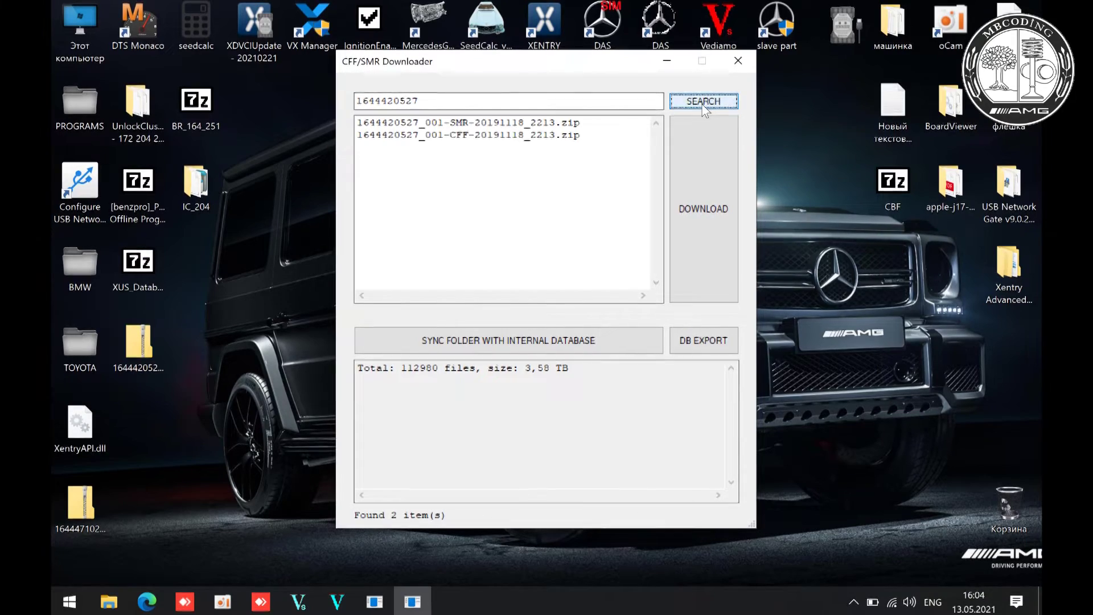
left_click(528, 137)
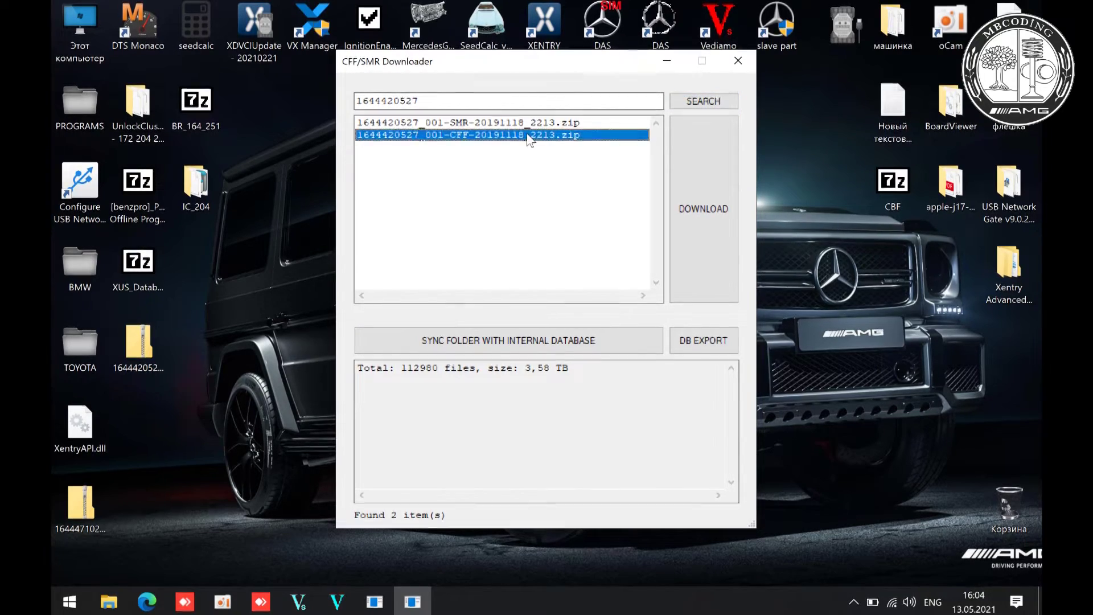
left_click(708, 187)
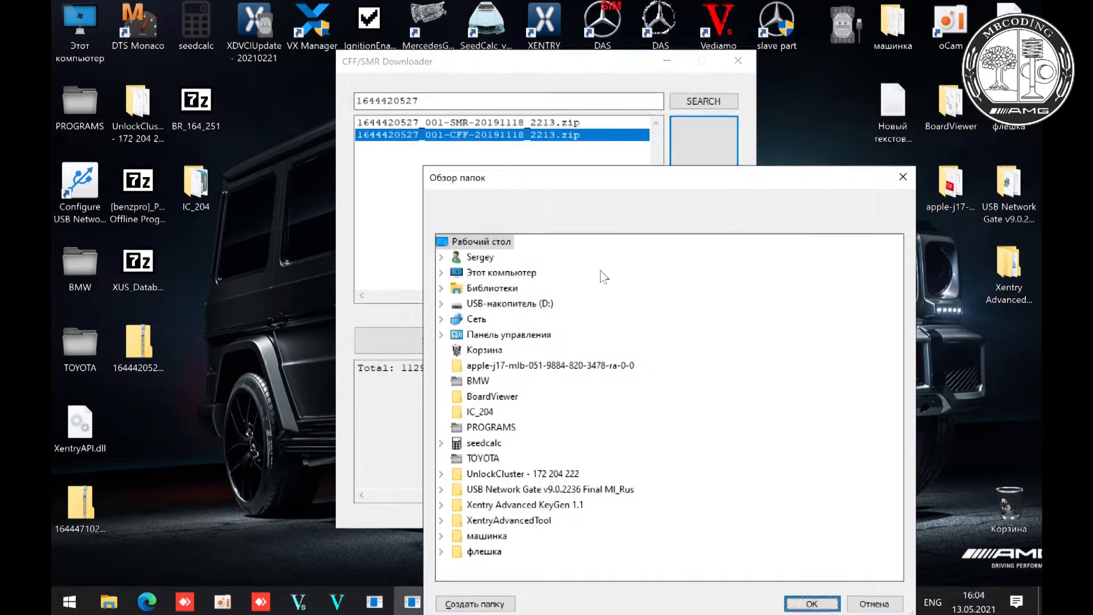
left_click(811, 604)
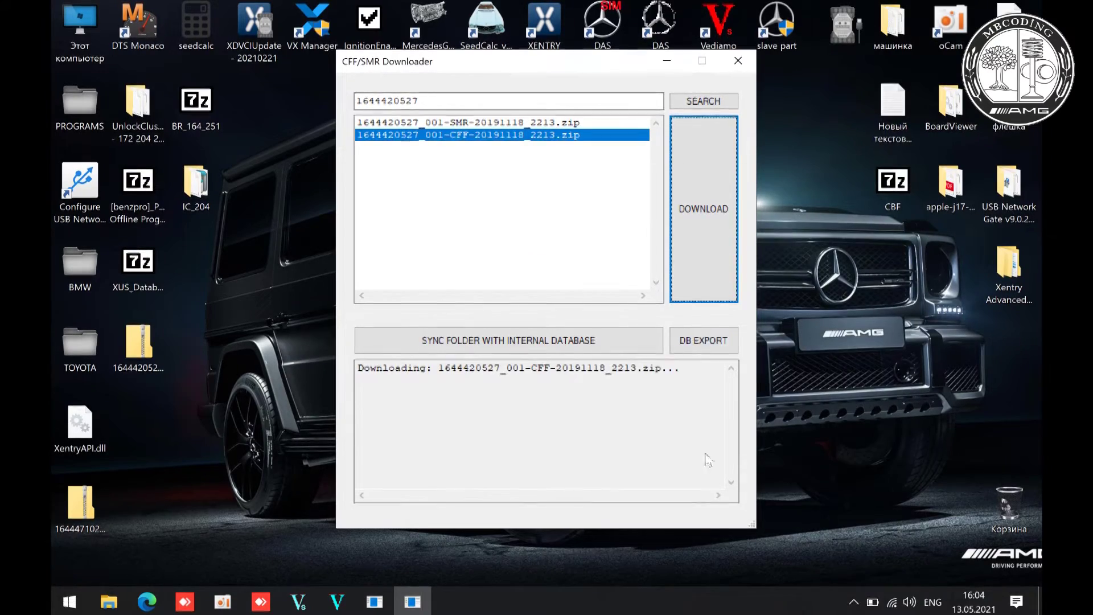
- Cancel the repeated download, close the downloader and tool, and decline the 2.3 update
left_click(699, 233)
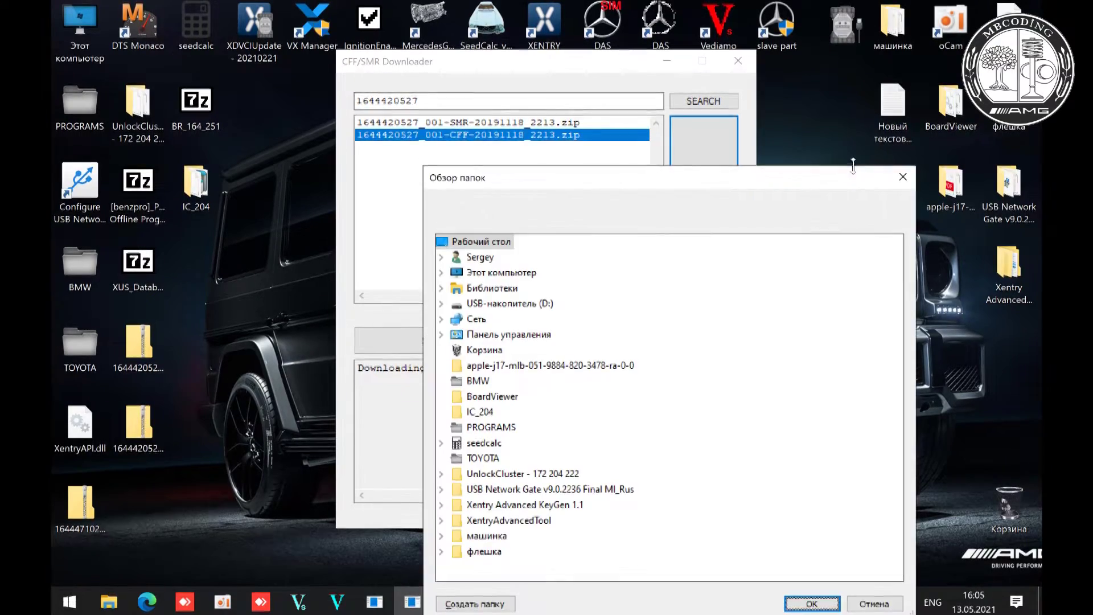
left_click(907, 167)
left_click(738, 61)
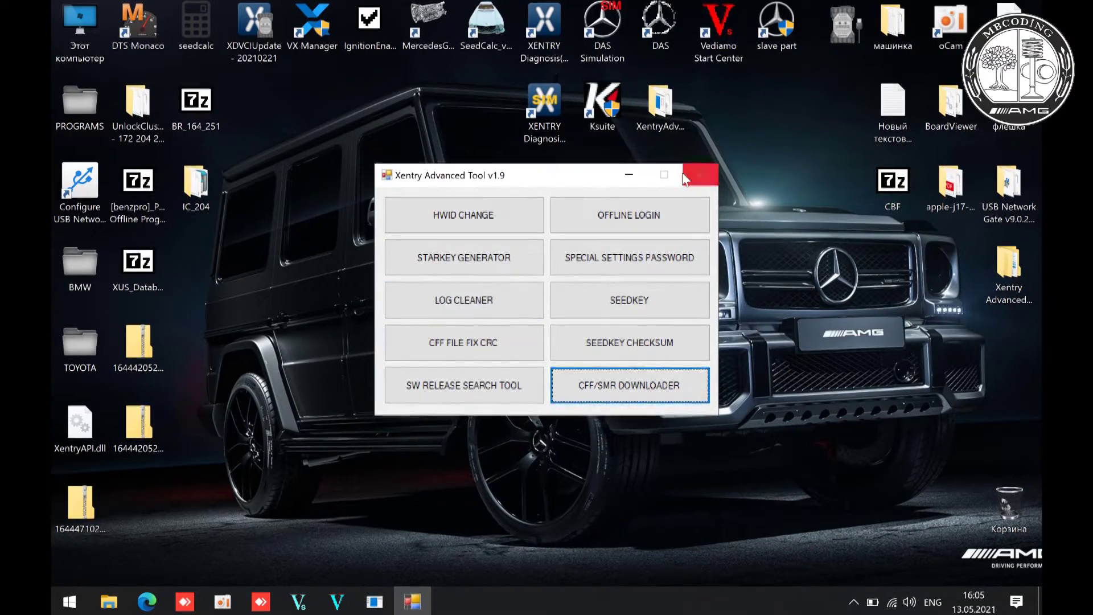
left_click(700, 174)
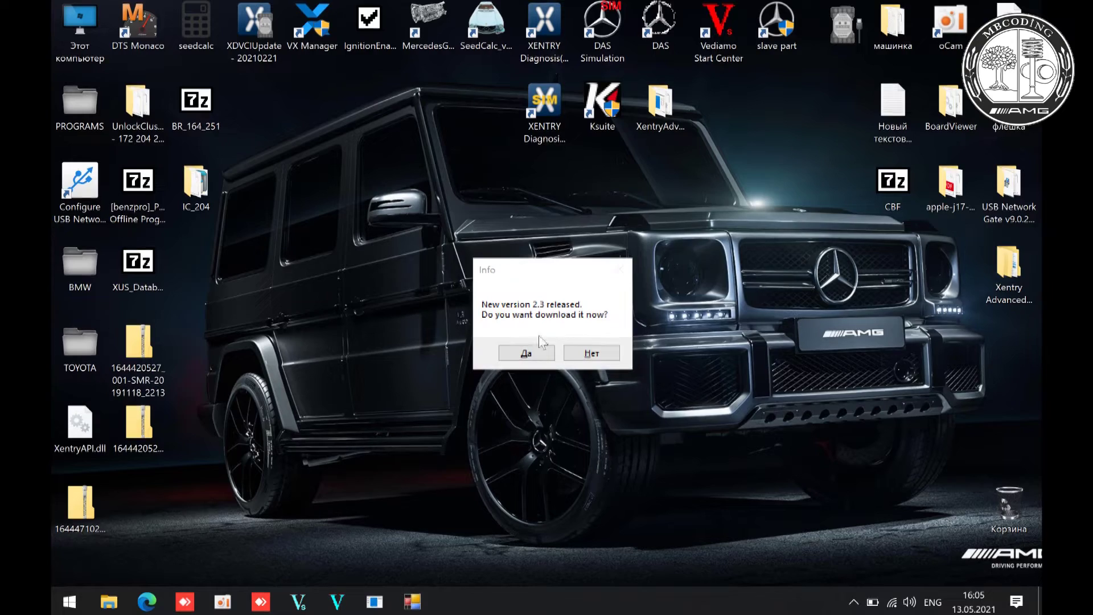
left_click(593, 348)
double_click(151, 428)
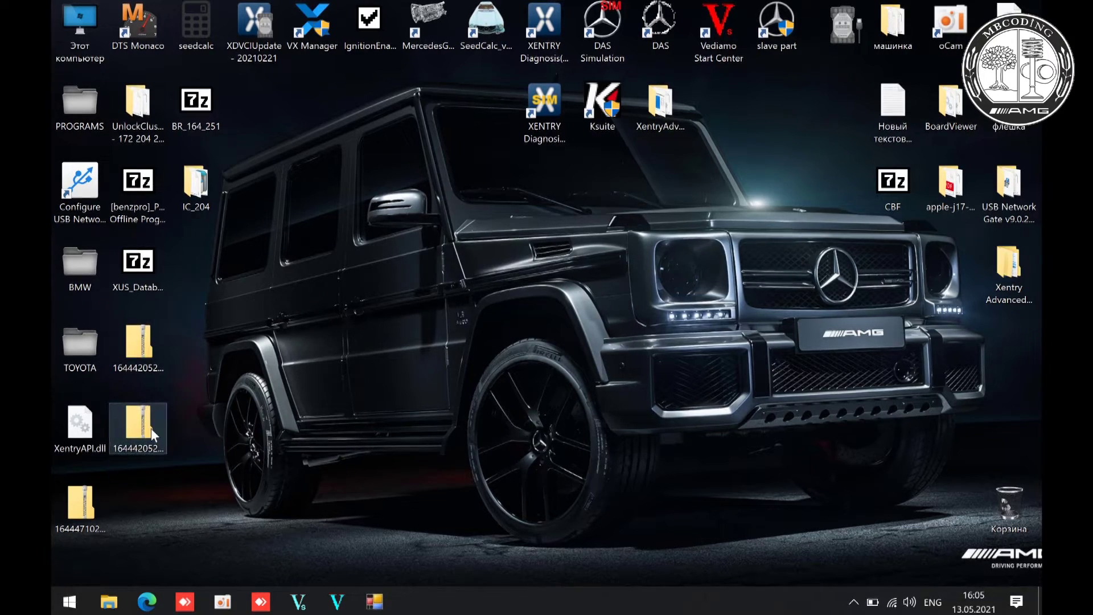
left_click(337, 602)
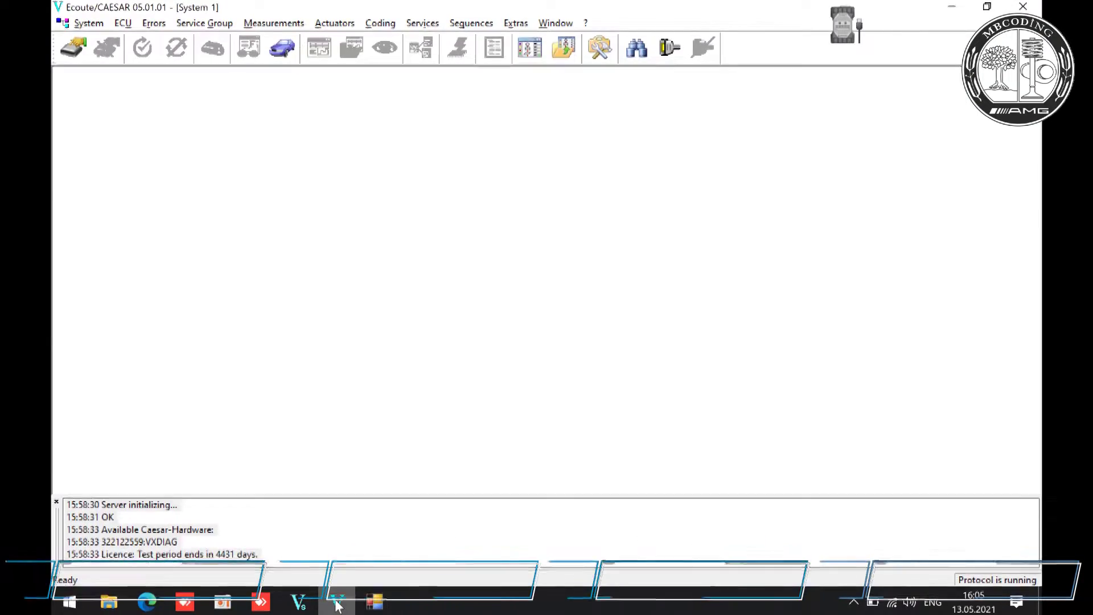
left_click(337, 602)
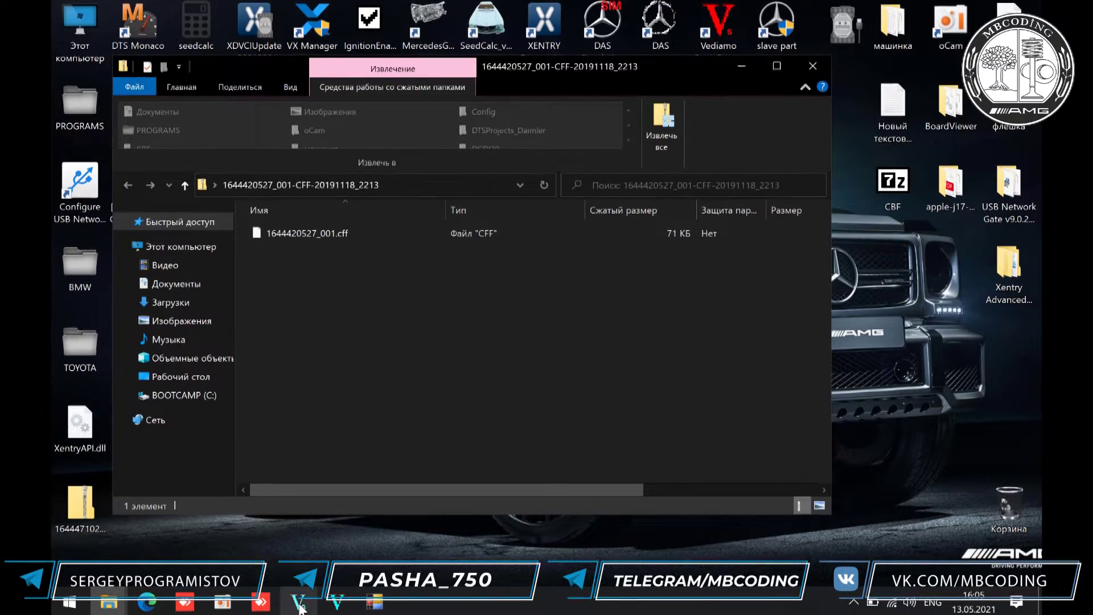
left_click(108, 601)
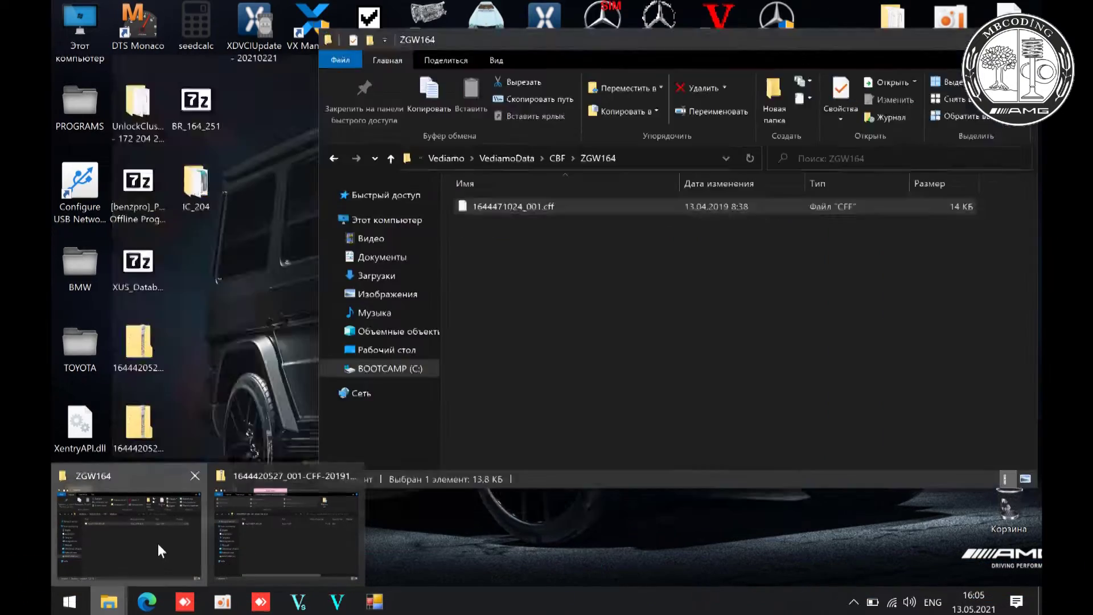
left_click(158, 544)
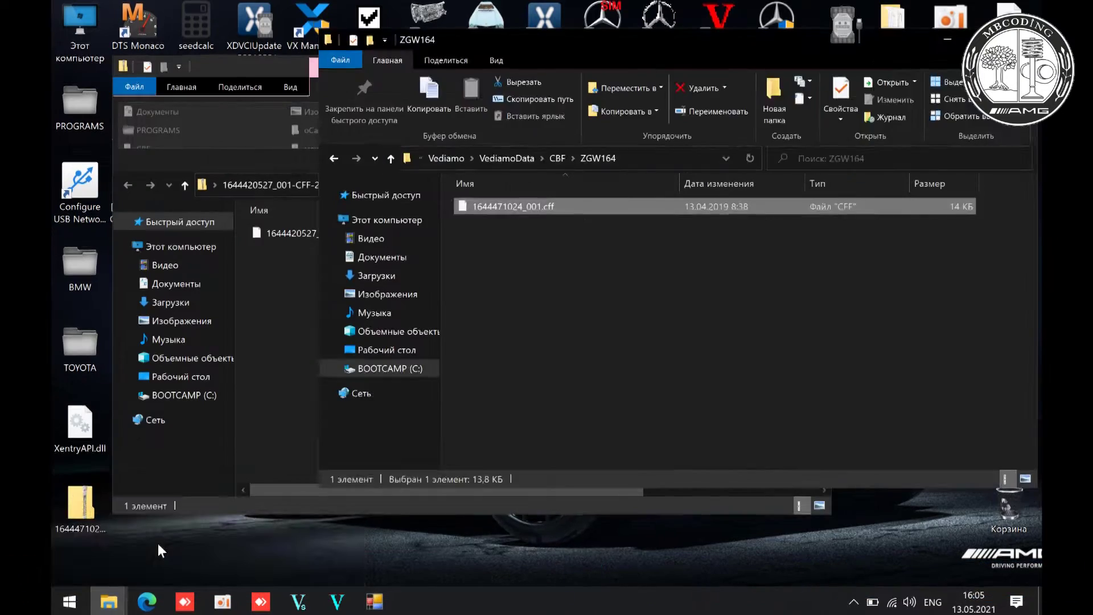
left_click(271, 234)
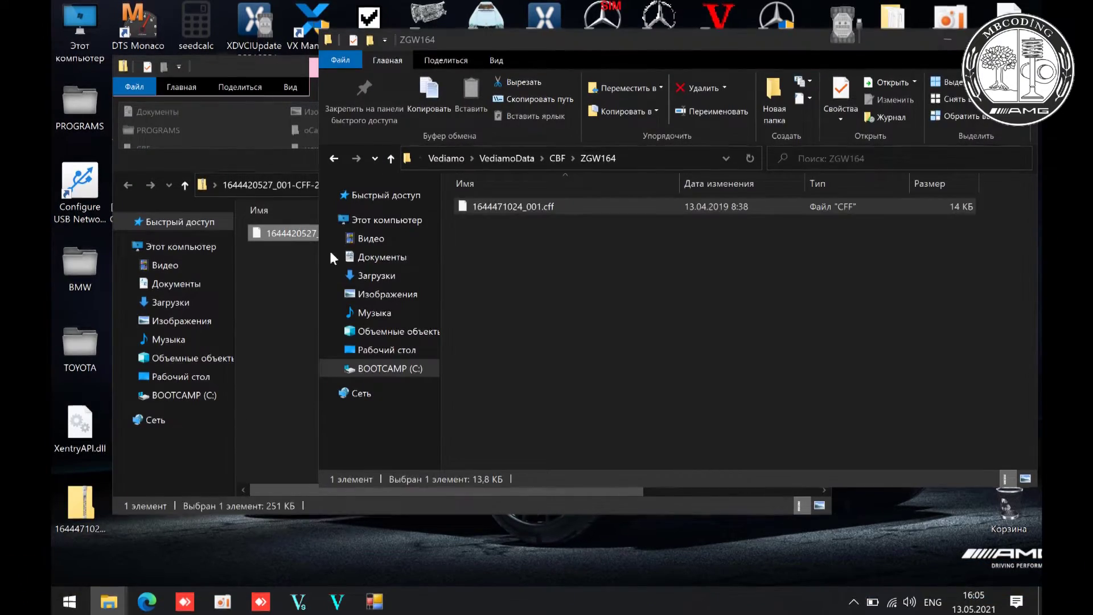
left_click_drag(540, 308, 552, 318)
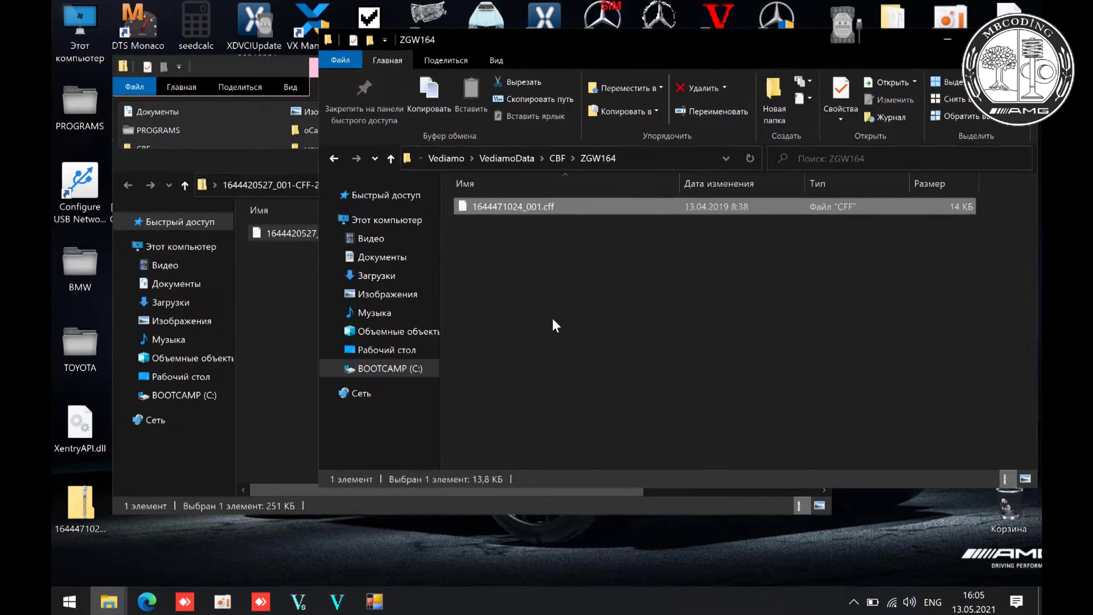
- Close the zip archive and ZGW164 folder windows and return to Vediamo
left_click(234, 66)
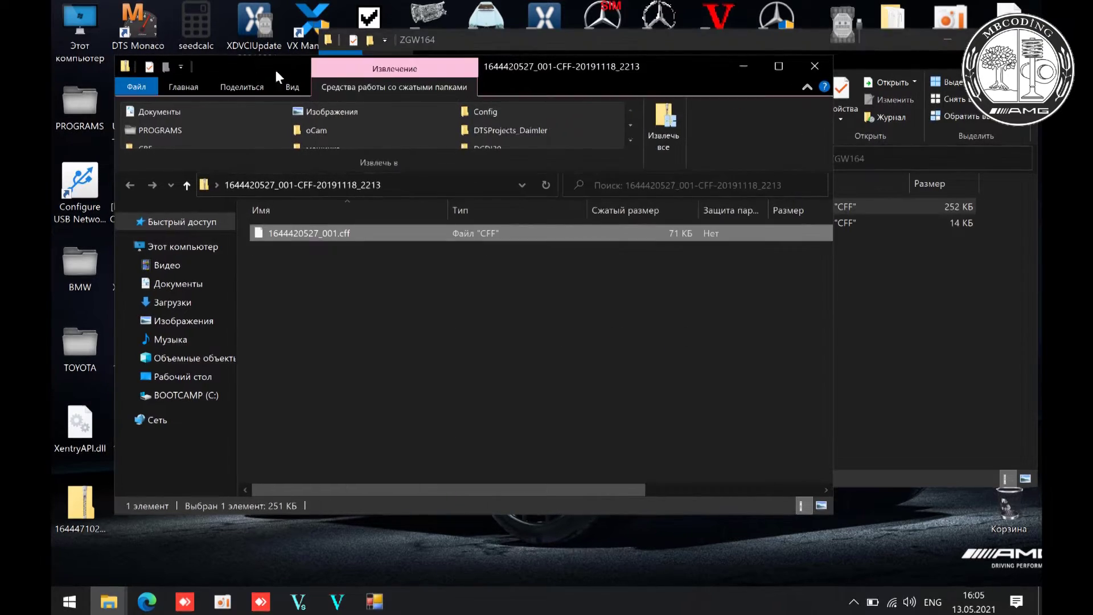
left_click(814, 66)
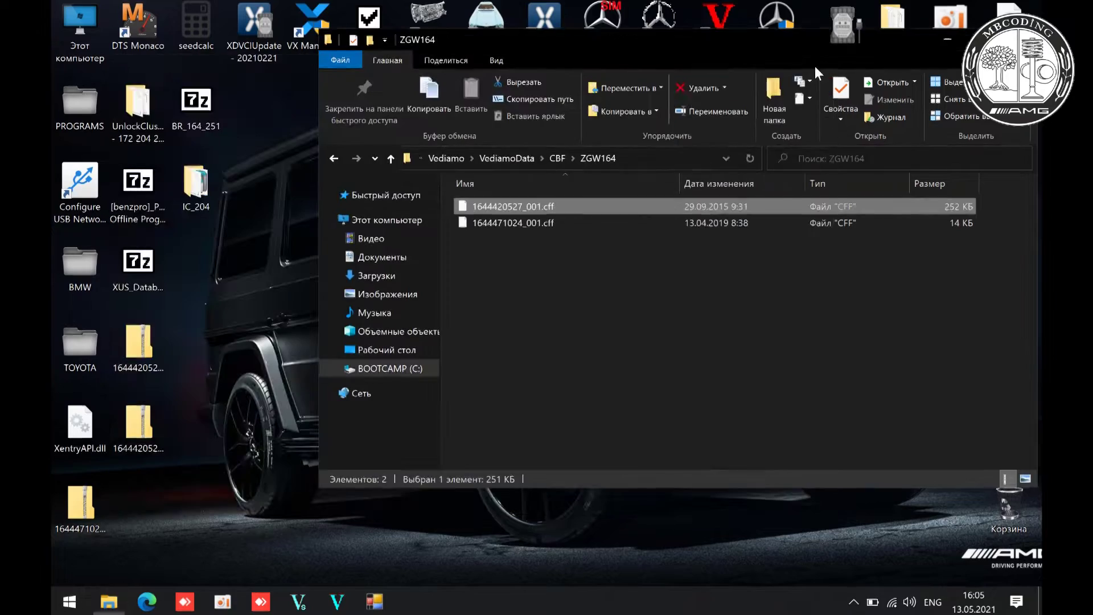
key("alt+F4")
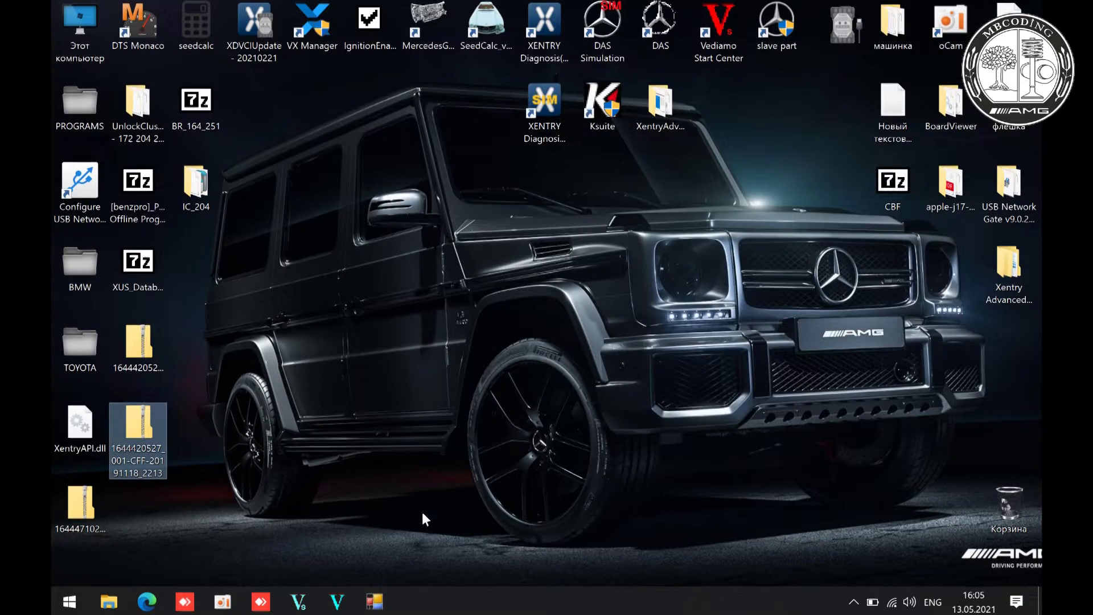
left_click(341, 601)
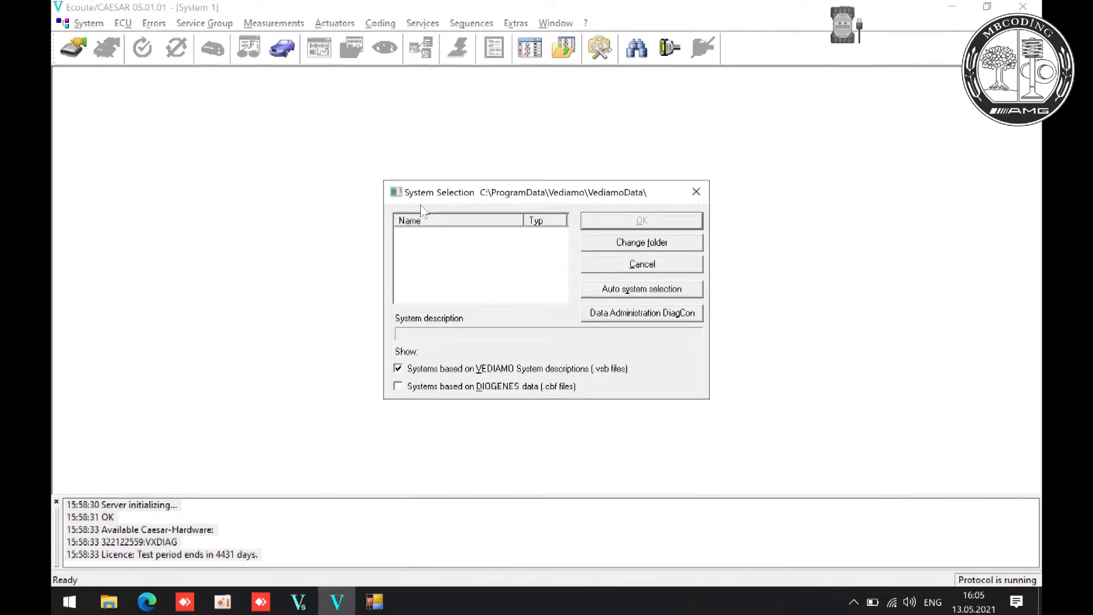
- Include DIOGENES .cbf systems, set the folder to VediamoData\CBF, and load ZGW164
left_click(465, 393)
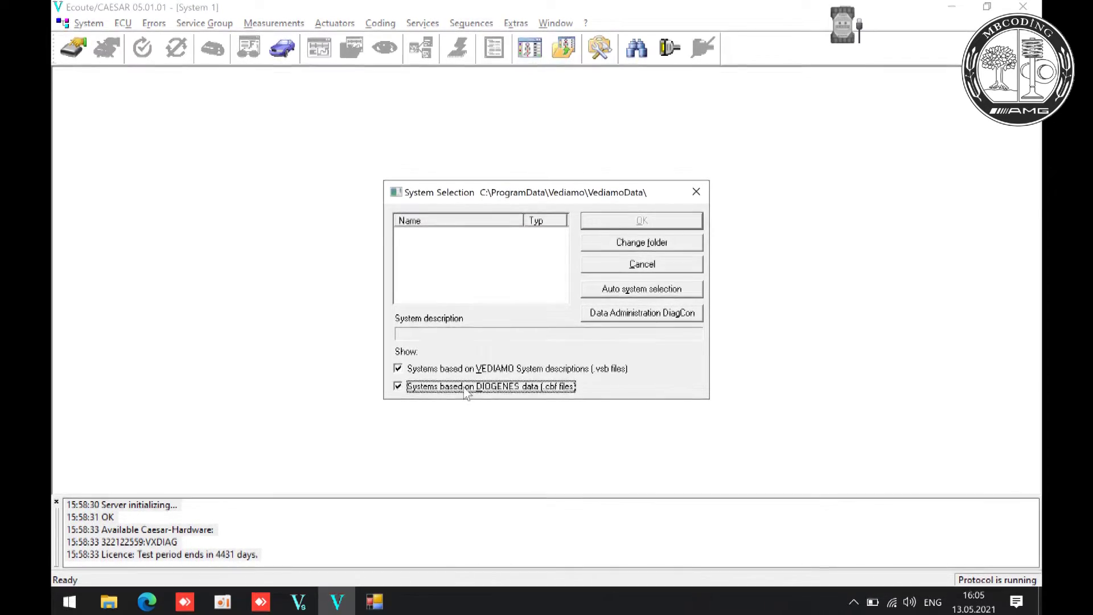
left_click(644, 242)
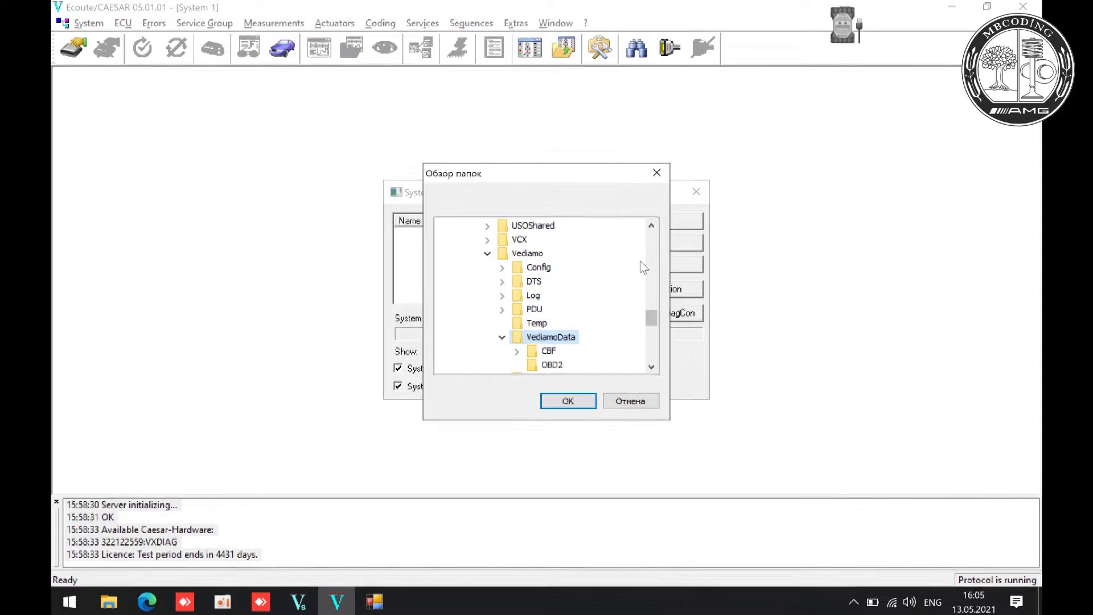
left_click(541, 352)
left_click(516, 352)
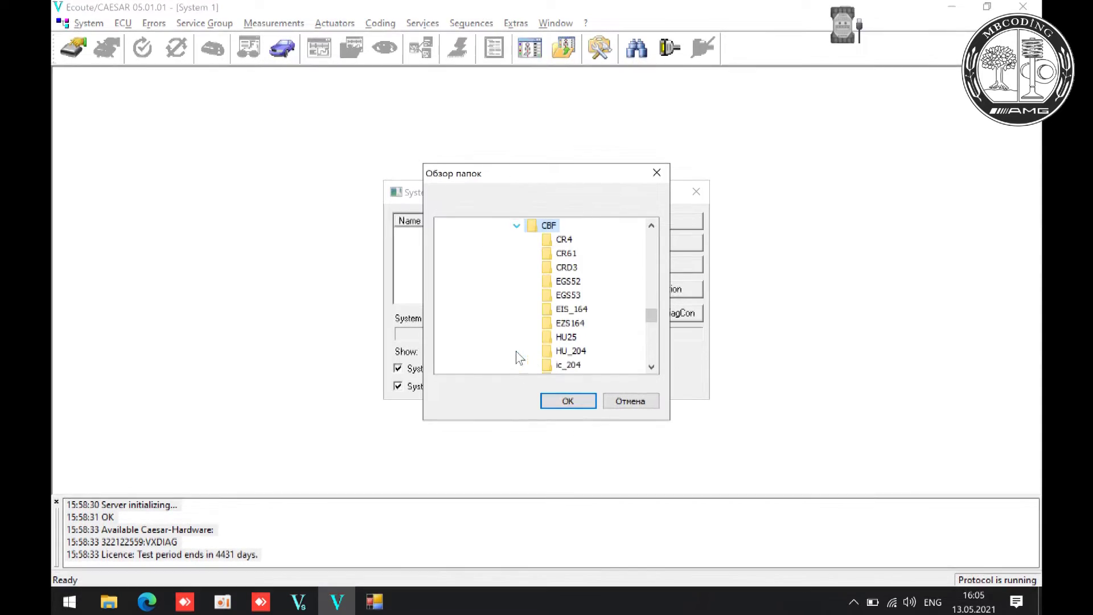
left_click(567, 400)
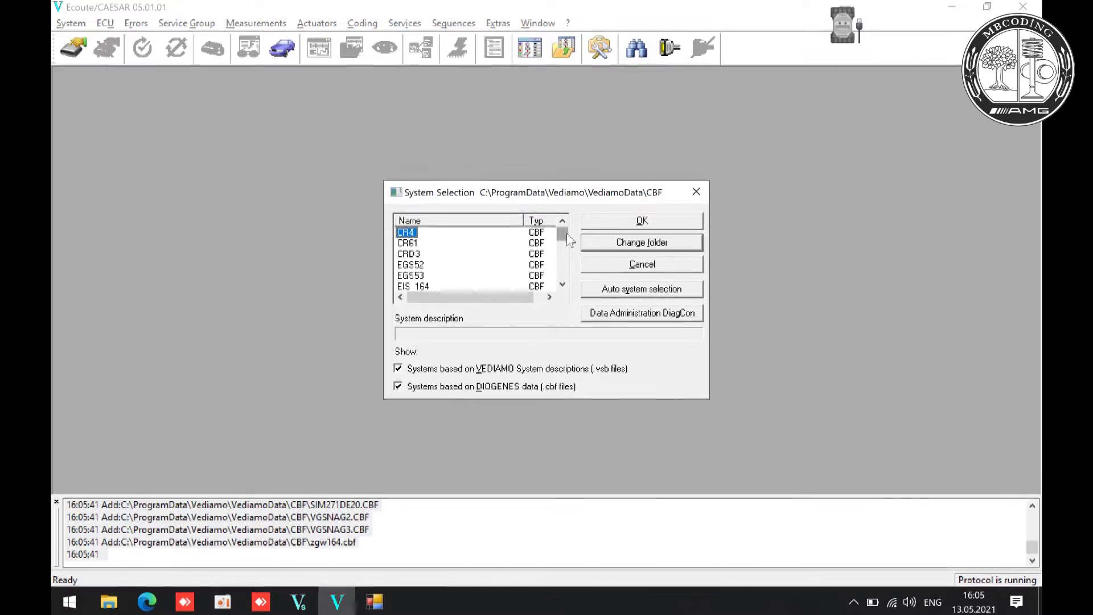
left_click_drag(566, 233, 564, 270)
left_click(433, 276)
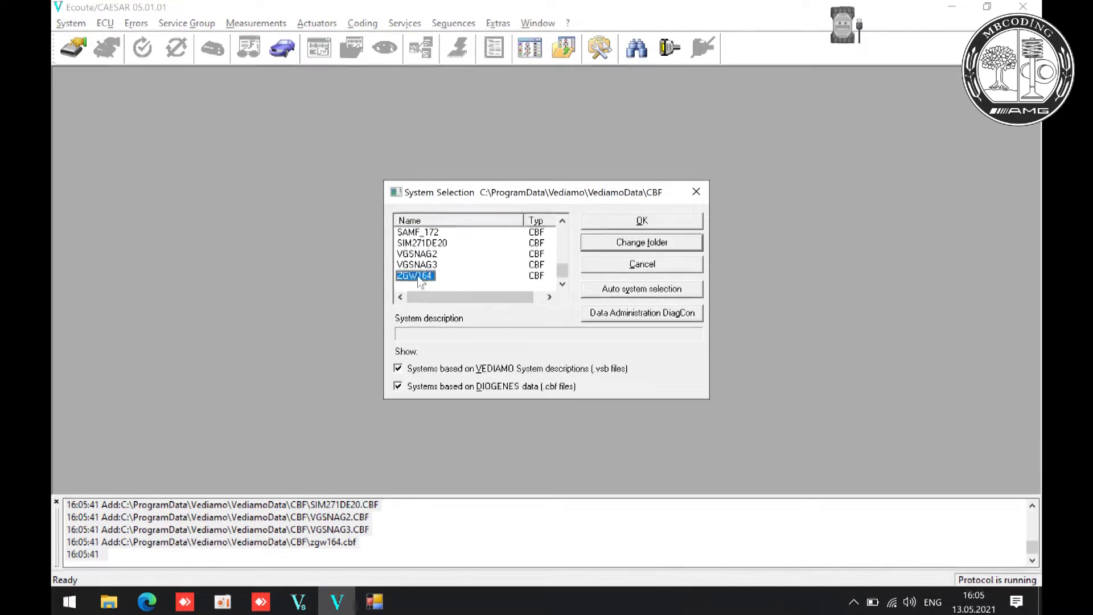
left_click(602, 221)
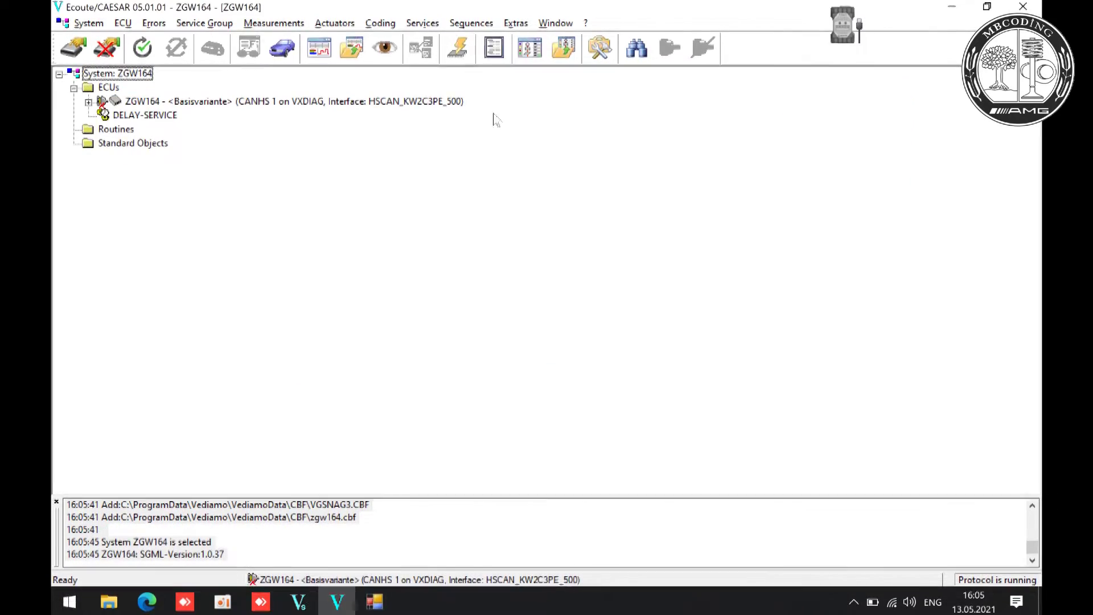
left_click(141, 48)
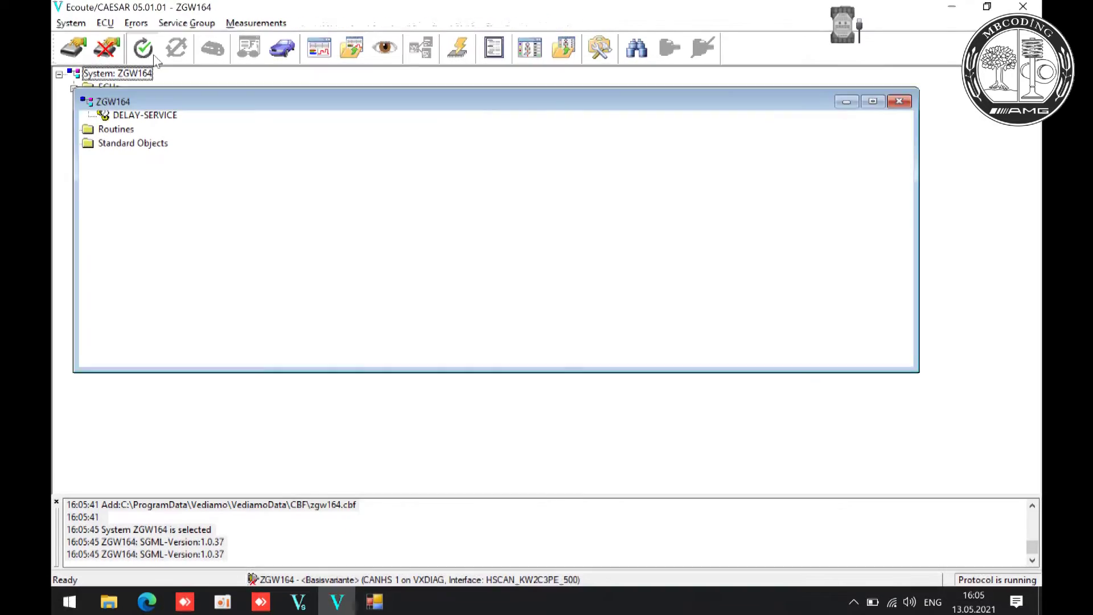
left_click(458, 48)
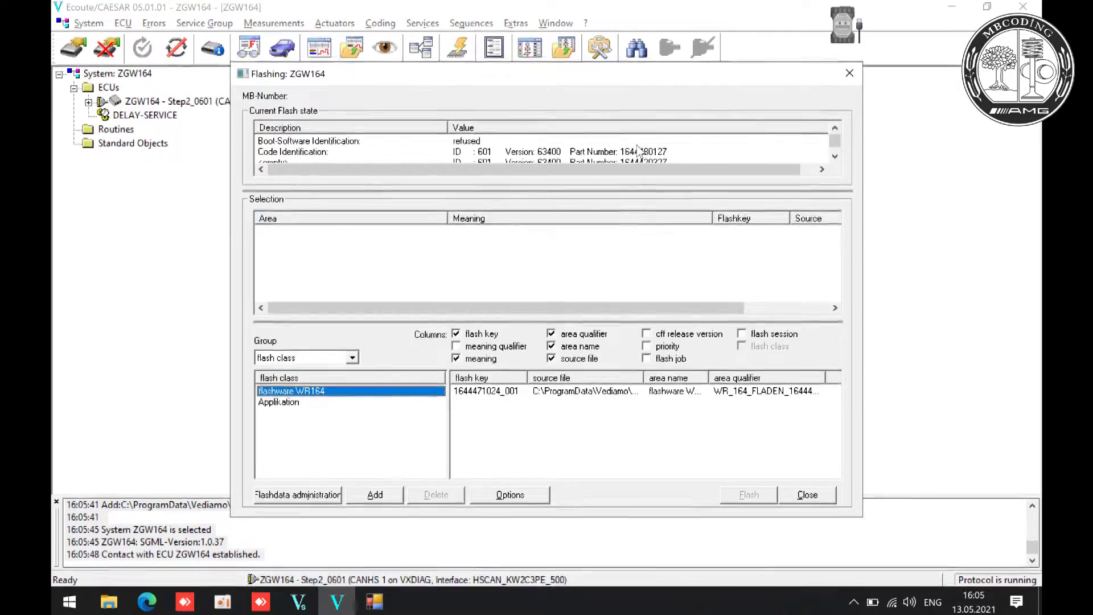
left_click(488, 392)
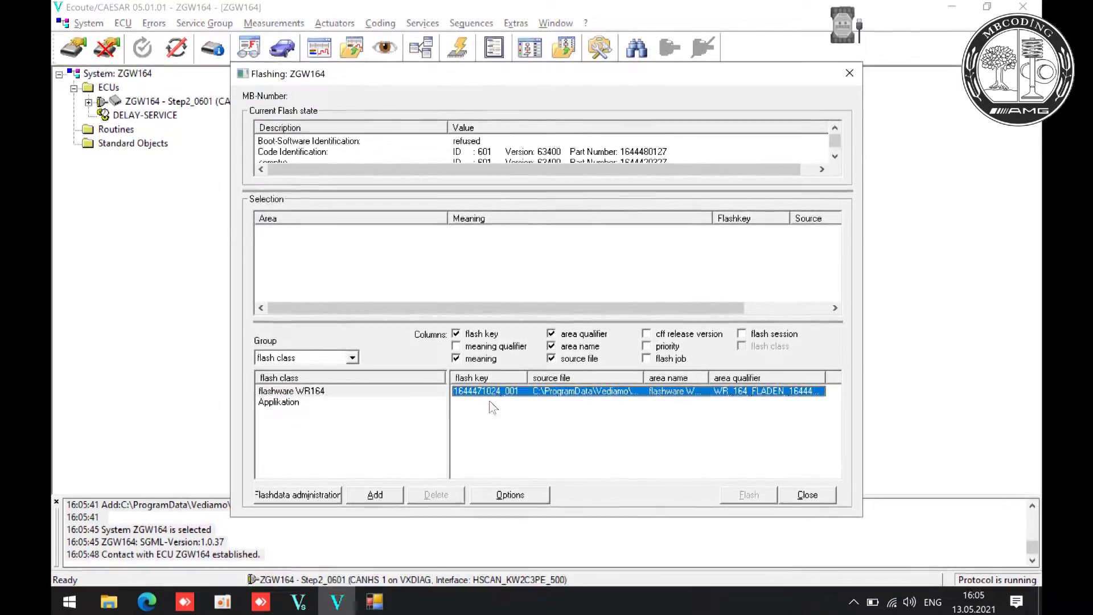
left_click(375, 495)
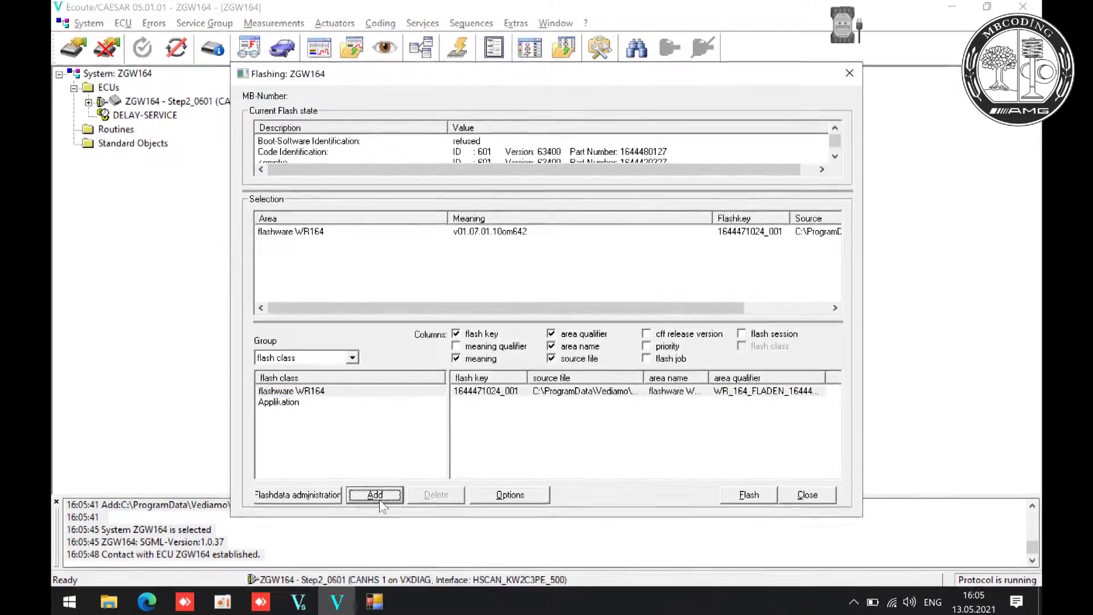
left_click(279, 402)
left_click(483, 391)
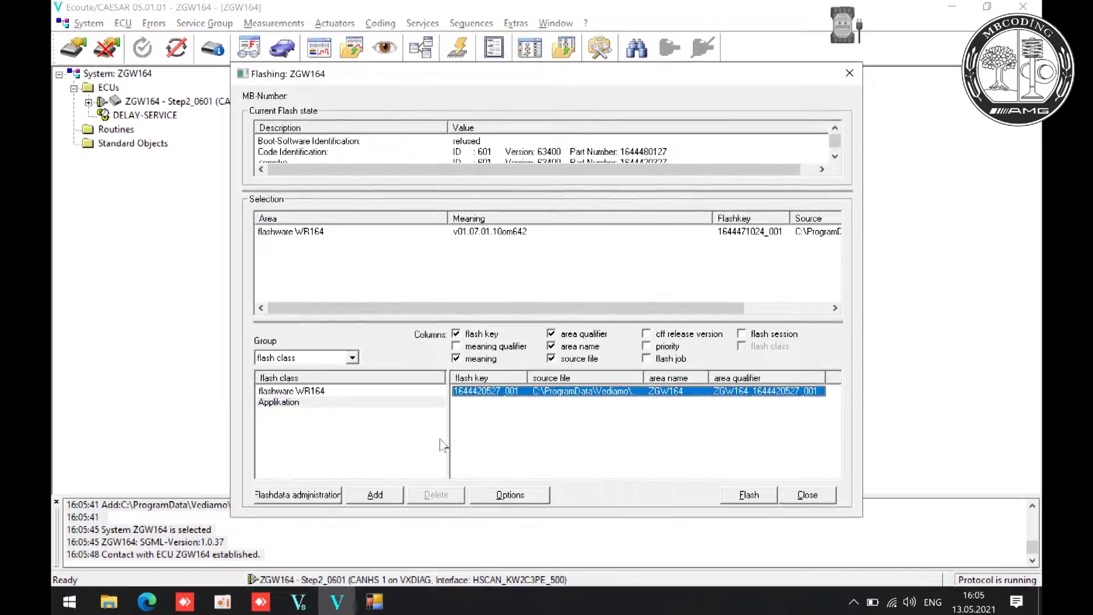
left_click(376, 496)
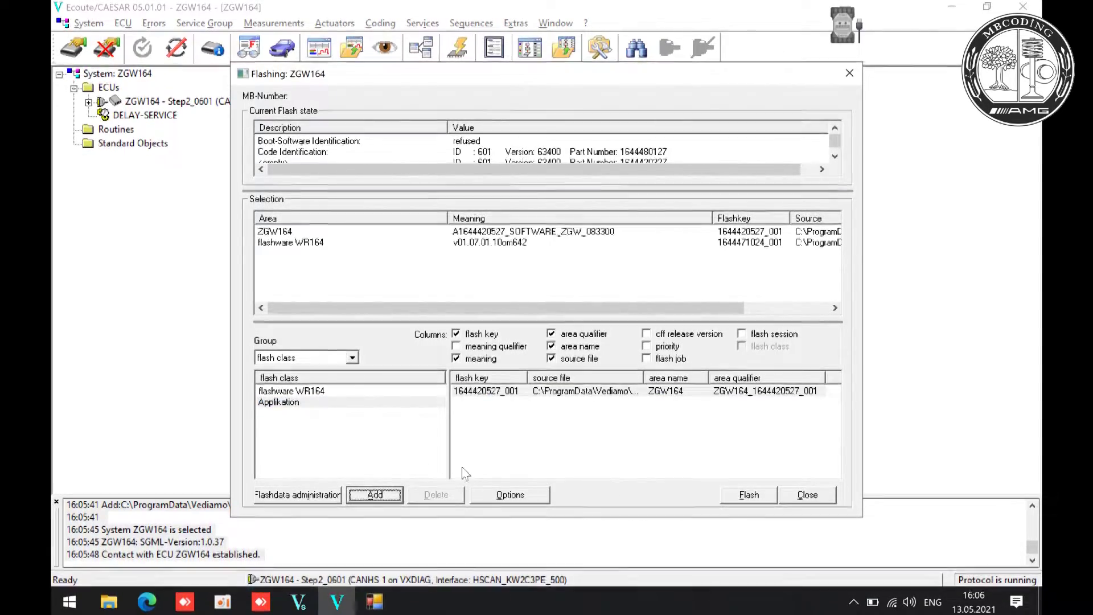
left_click(317, 392)
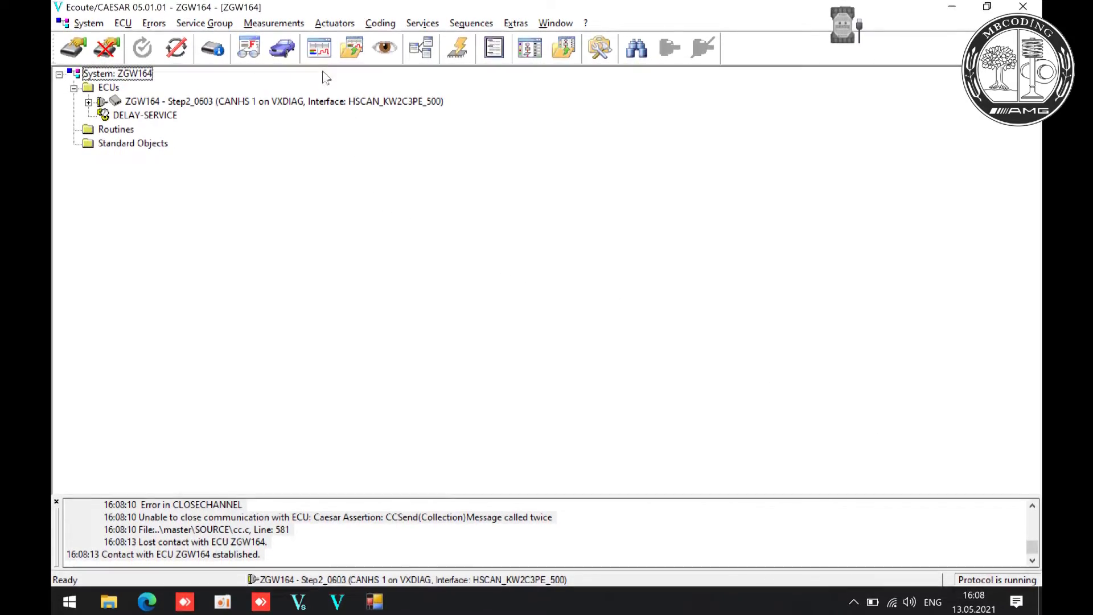
- Read ZGW164 fault codes (No Errors), close the DTC view, and show the identification data
left_click(248, 49)
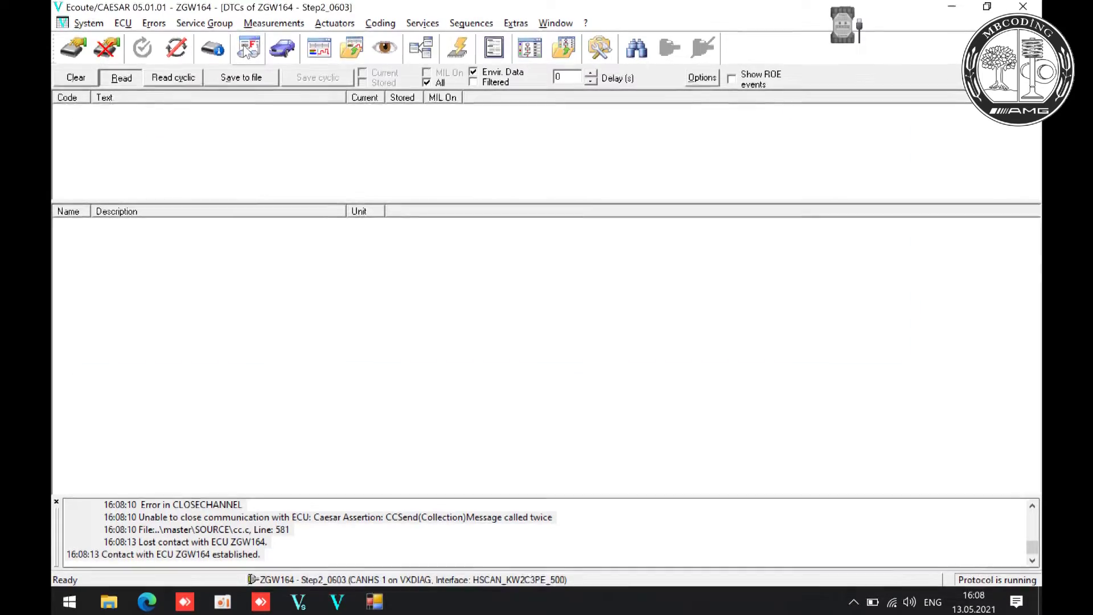
left_click(122, 79)
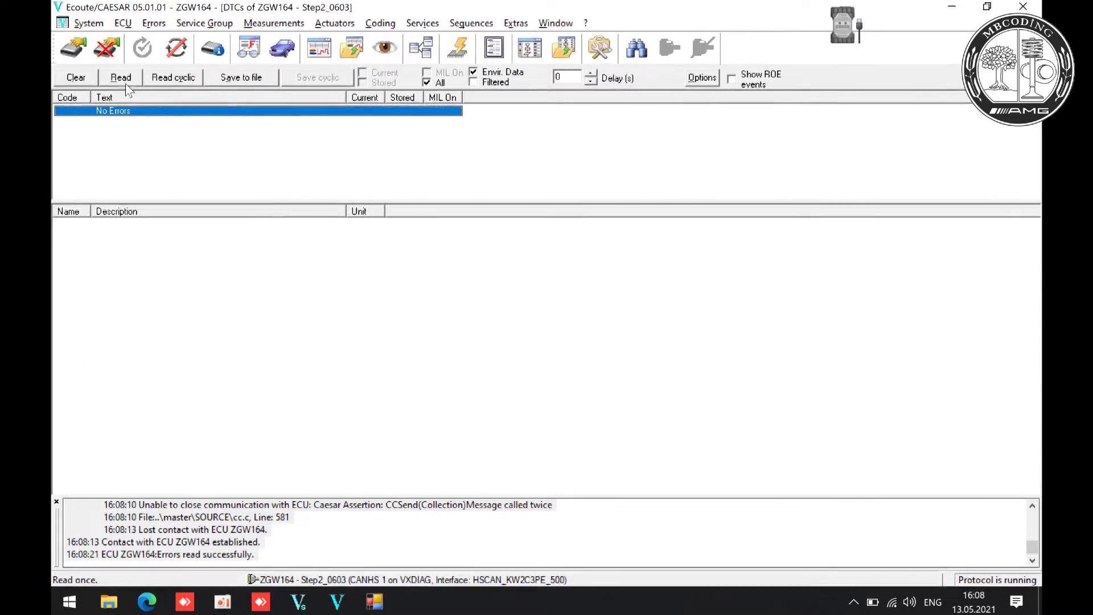
key("ctrl+F4")
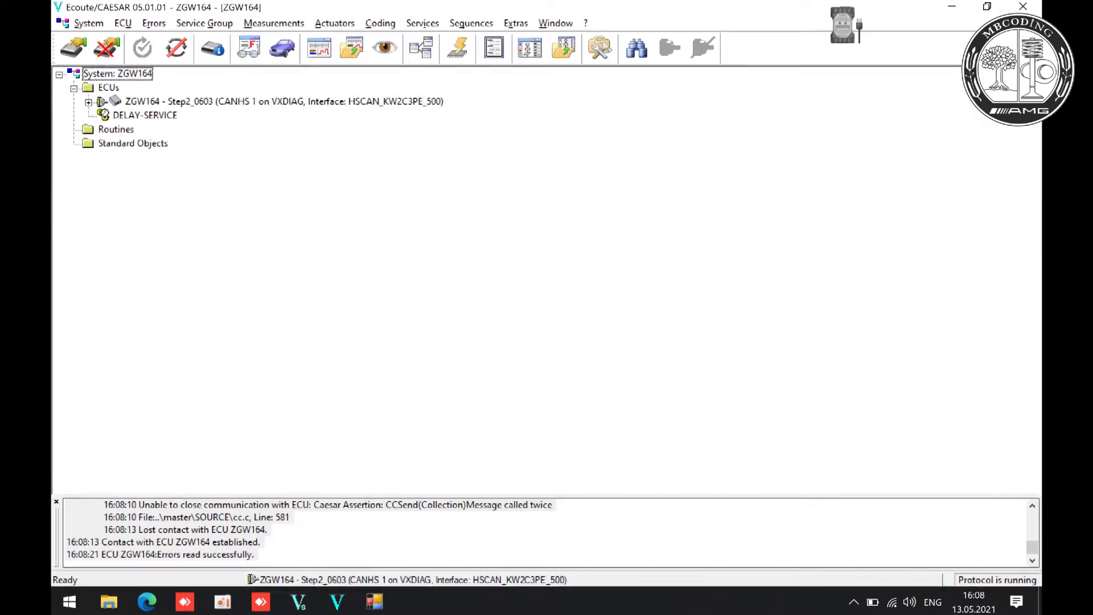
left_click(221, 55)
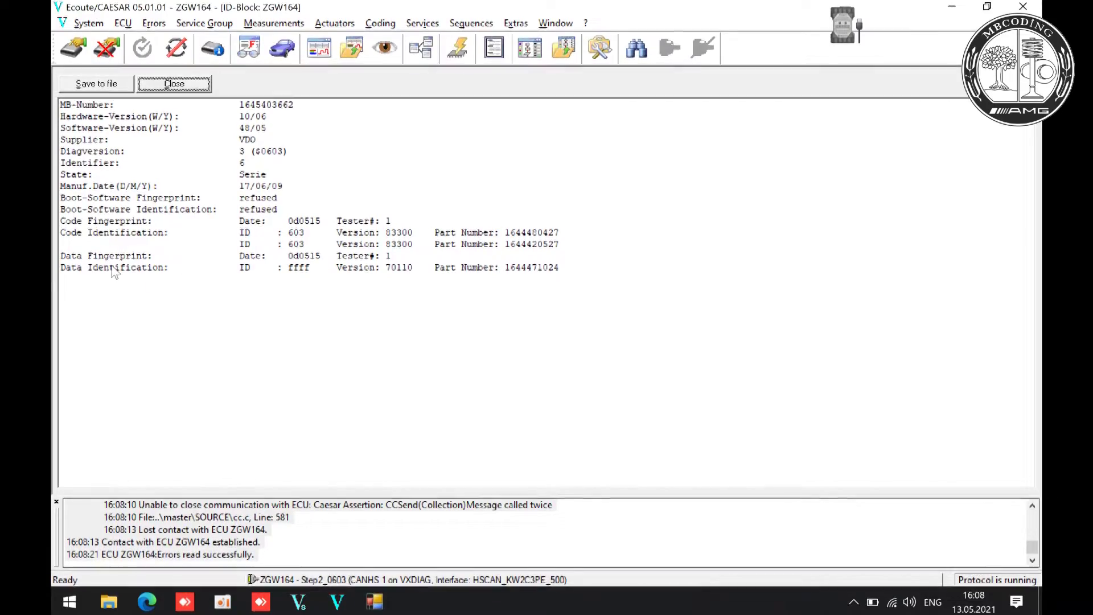
left_click(541, 288)
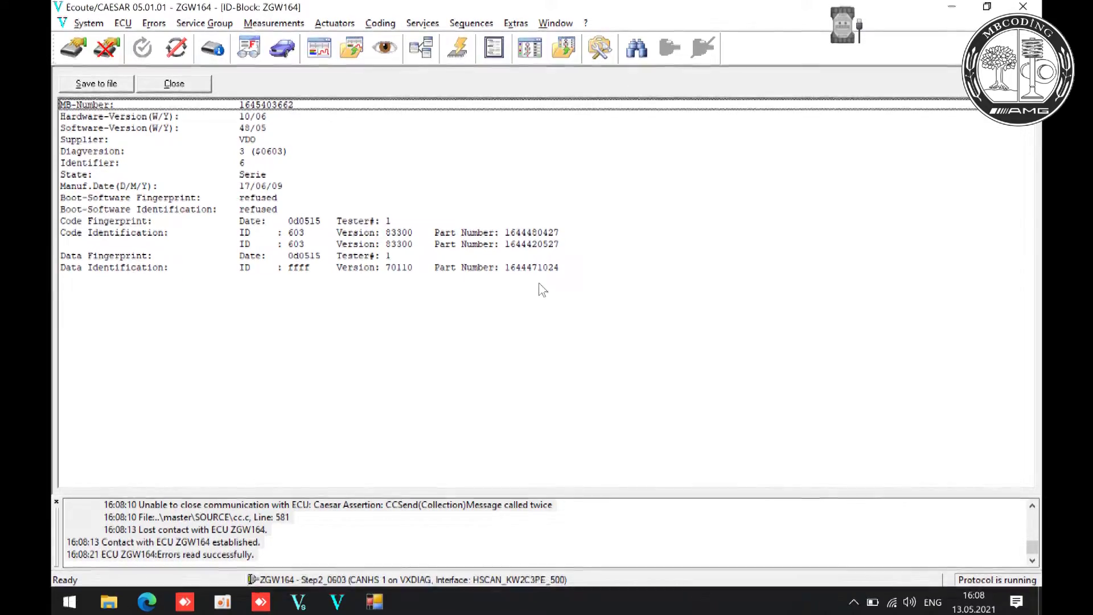
left_click(182, 84)
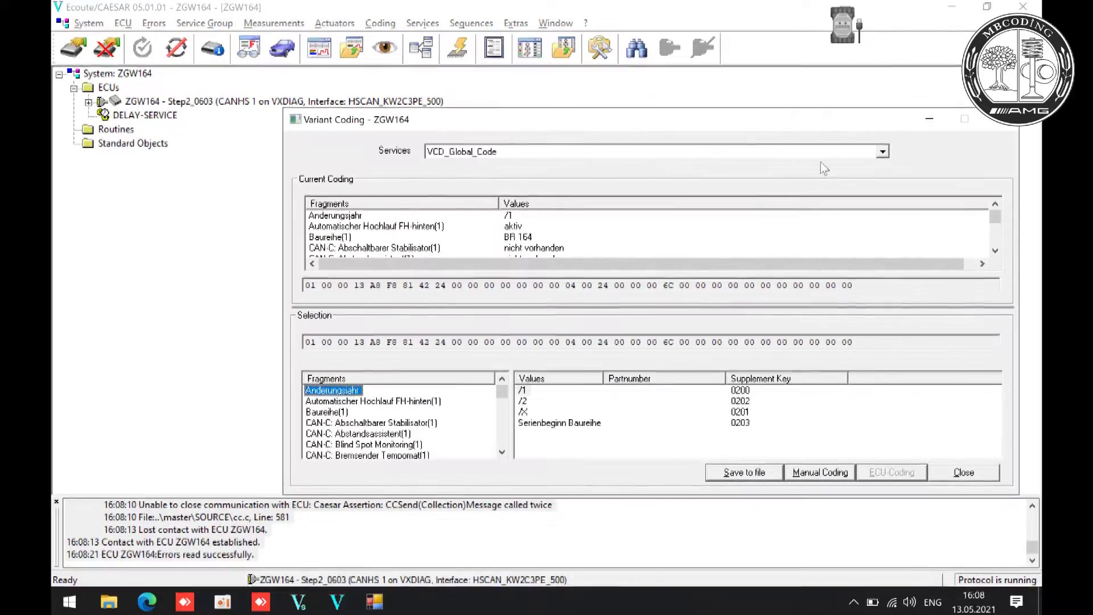
left_click(883, 153)
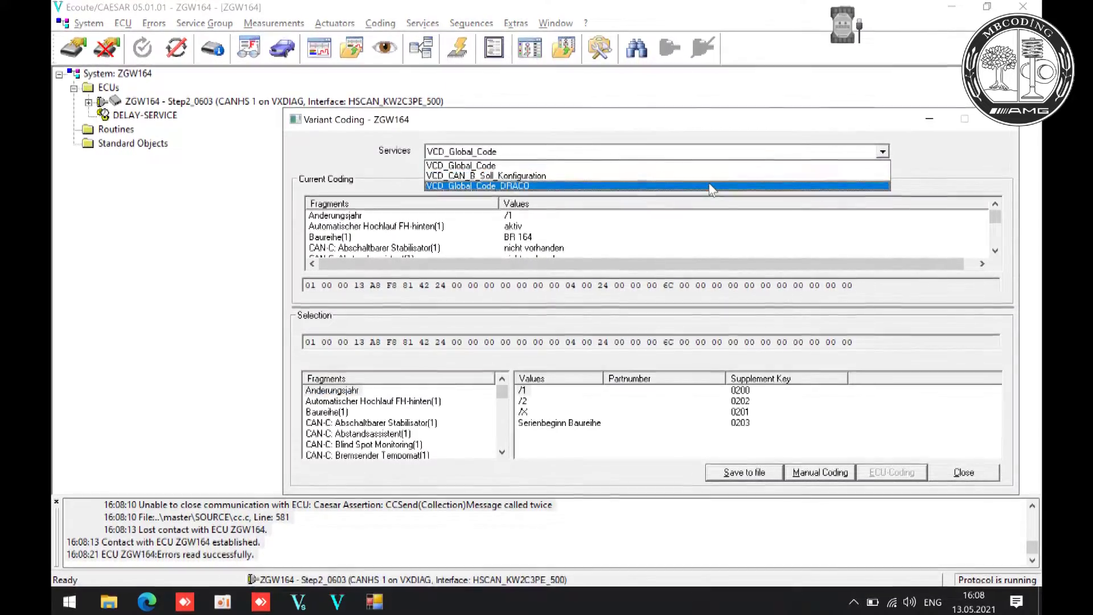
left_click(682, 176)
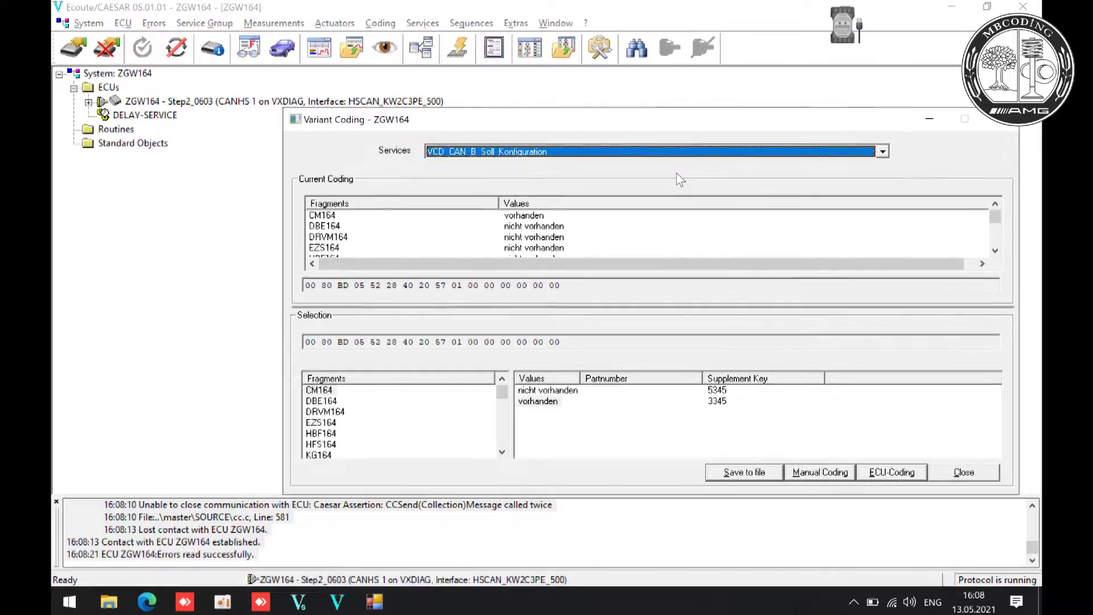
left_click_drag(502, 391, 498, 464)
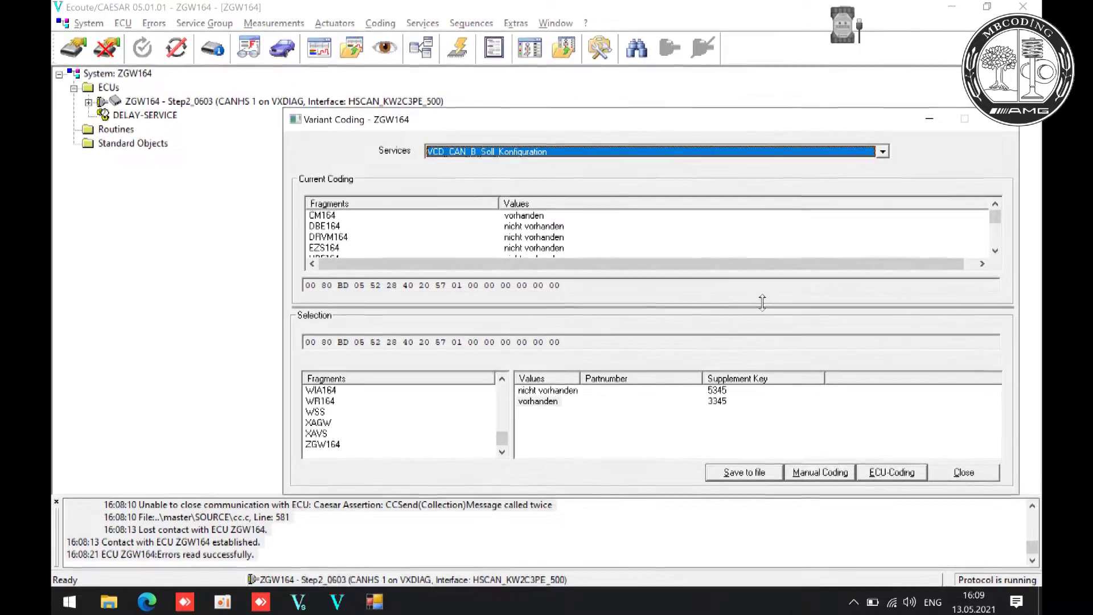
left_click(963, 473)
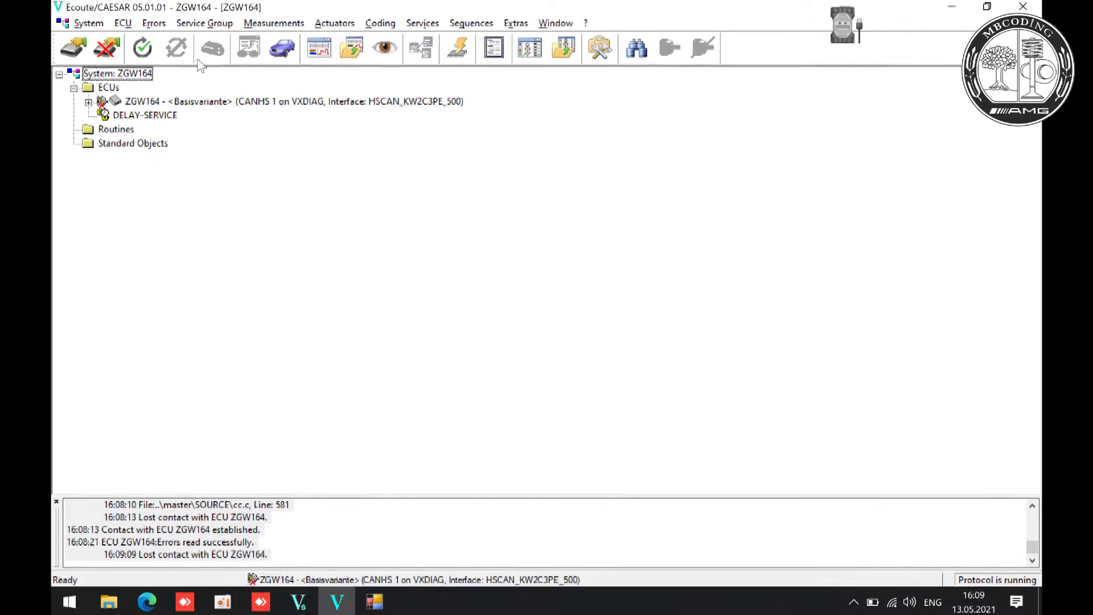
- Close Vediamo and its Start Center, then launch XENTRY Diagnosis(new) from the desktop
left_click(1027, 8)
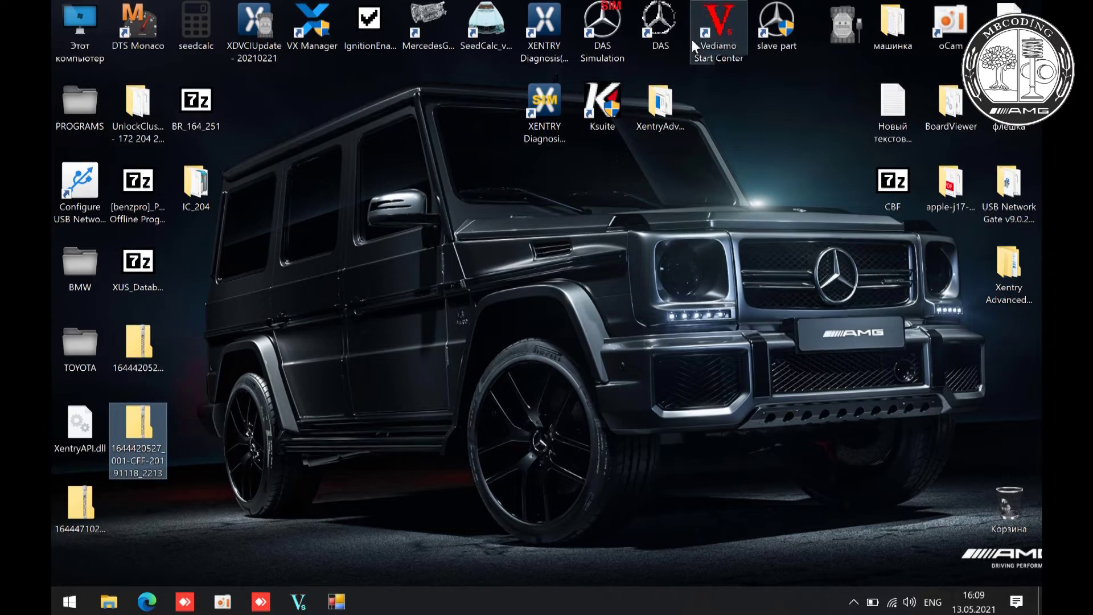
left_click(542, 28)
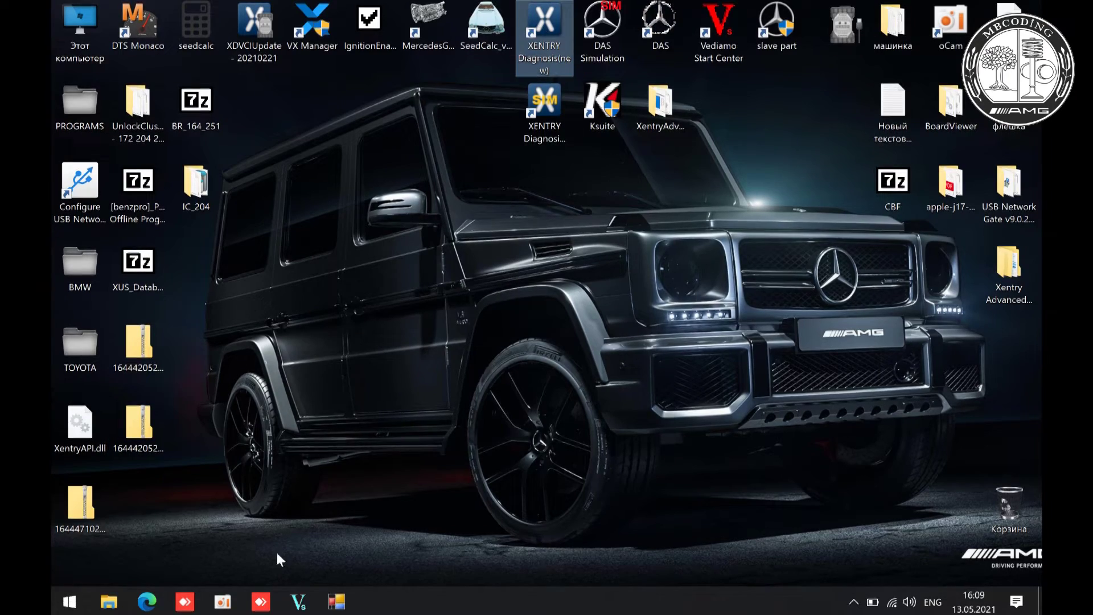
left_click(302, 605)
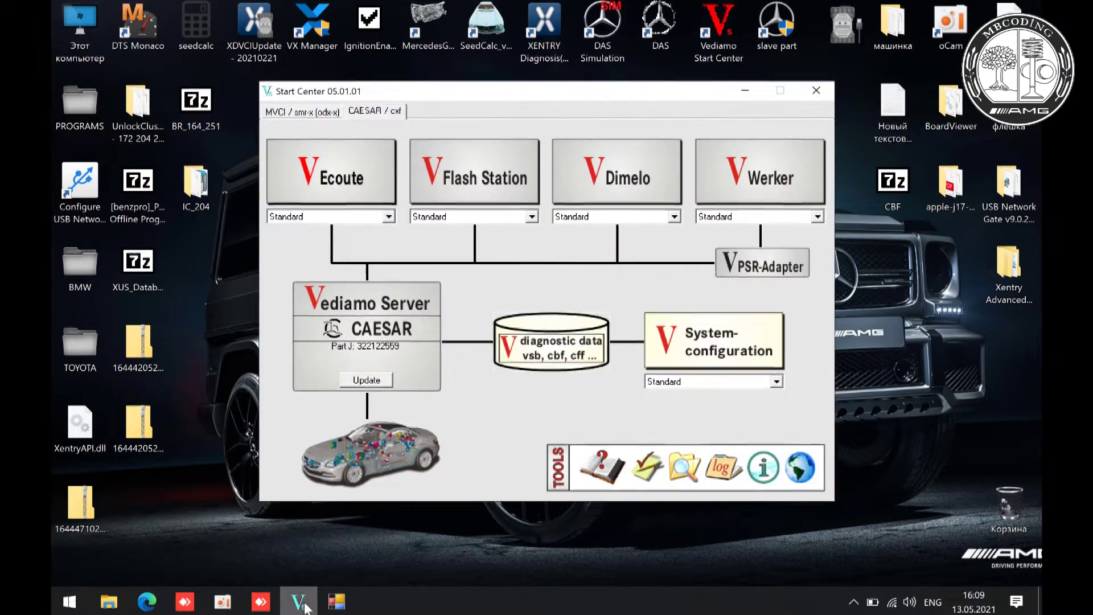
left_click(820, 91)
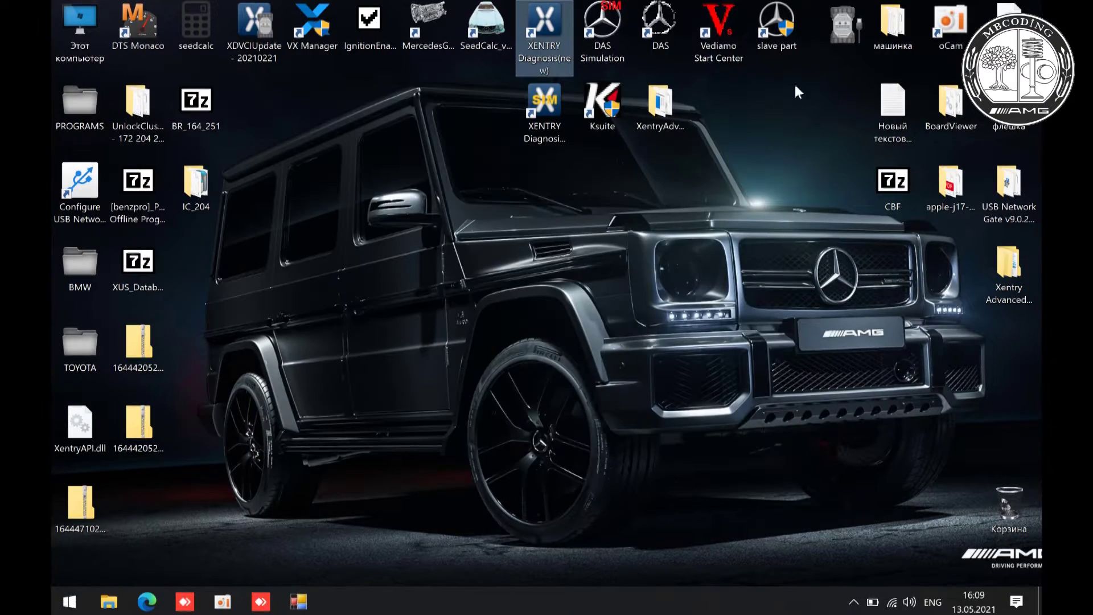
double_click(545, 23)
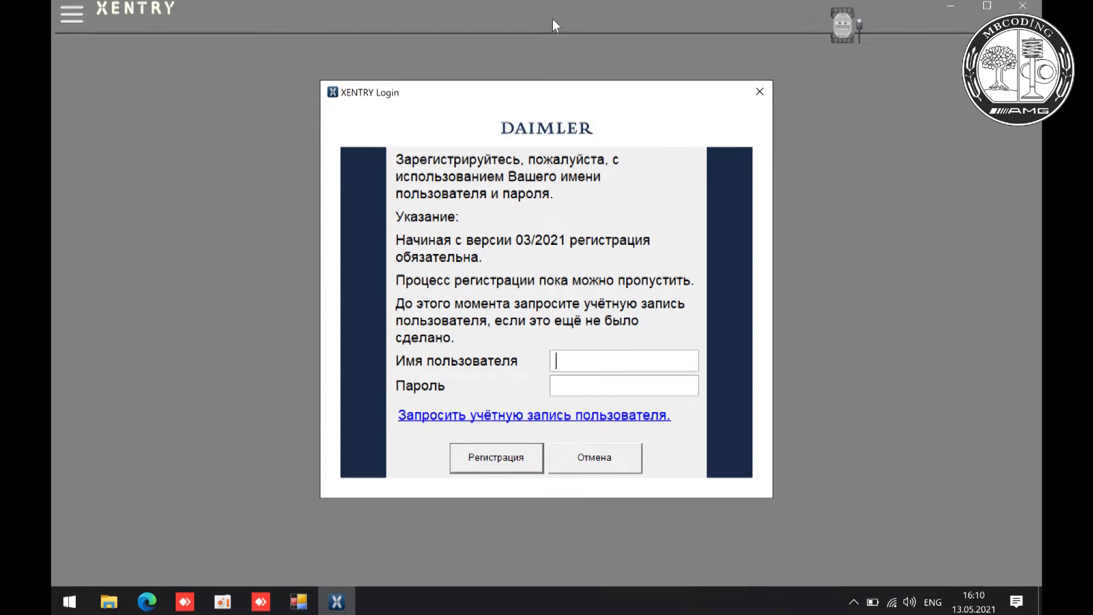
- Skip the XENTRY login, choose Mercedes-Benz, and browse the Легковые автомобили passenger car models
left_click(628, 462)
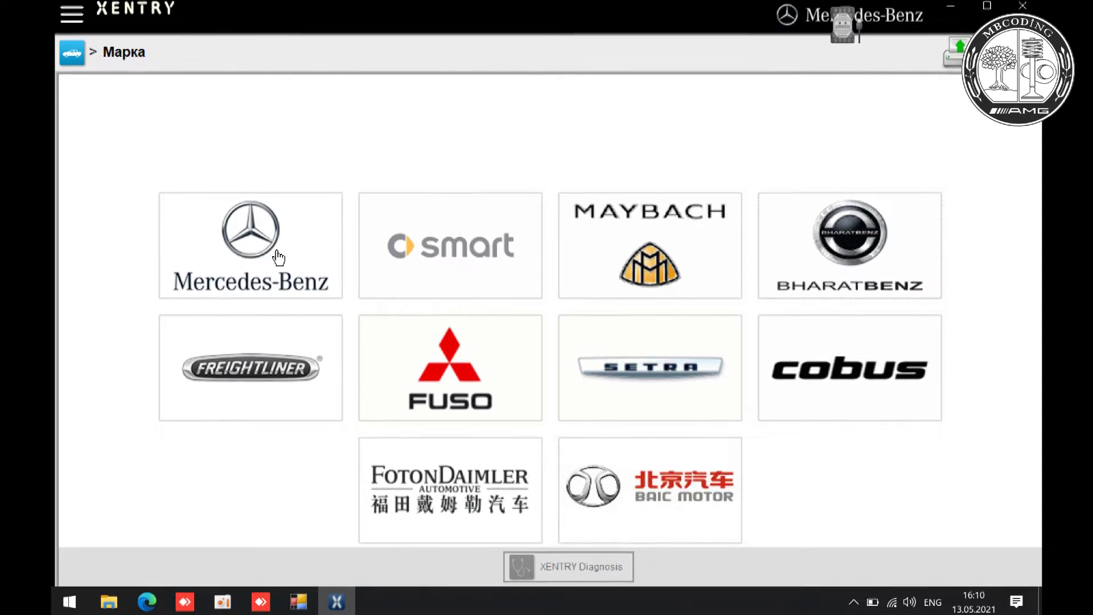
left_click(278, 257)
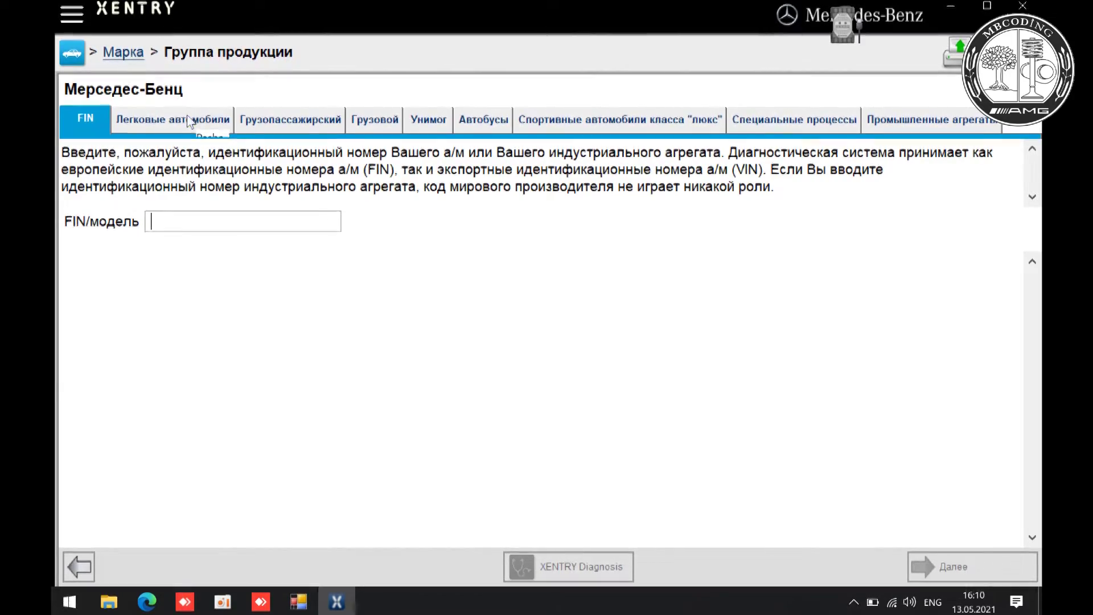
left_click(189, 121)
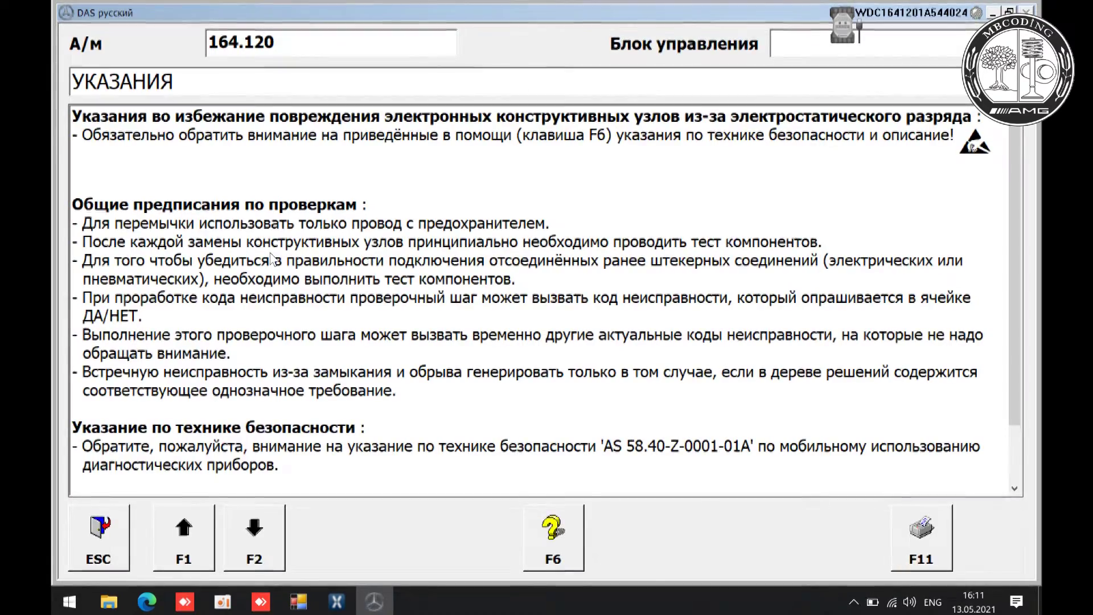
- Confirm the handling instructions and Developer-Kit safety notice, then continue to Основные группы
left_click(278, 541)
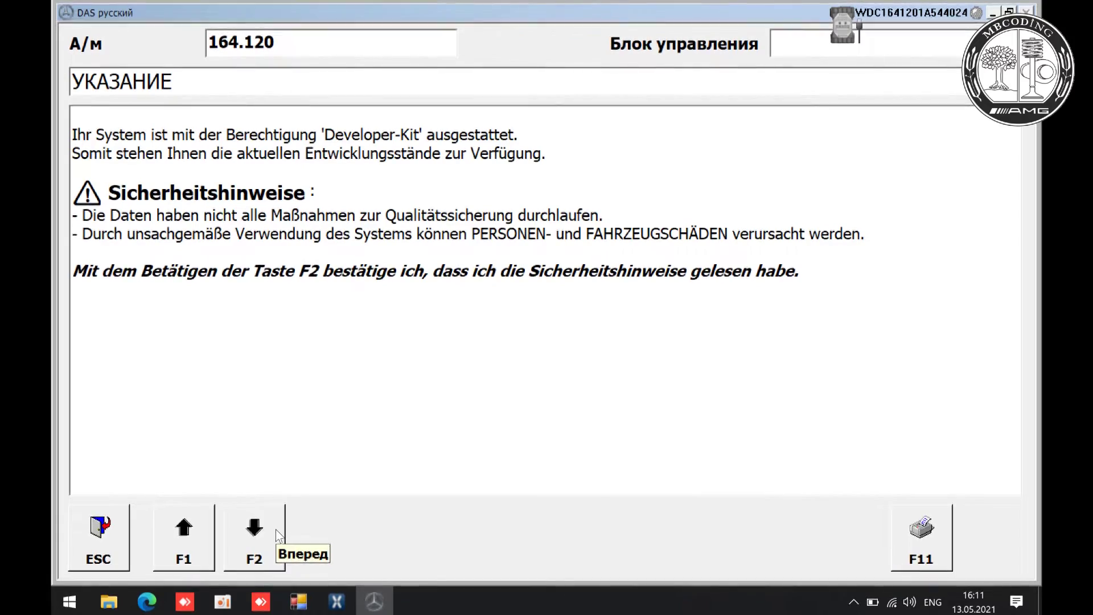
left_click(277, 530)
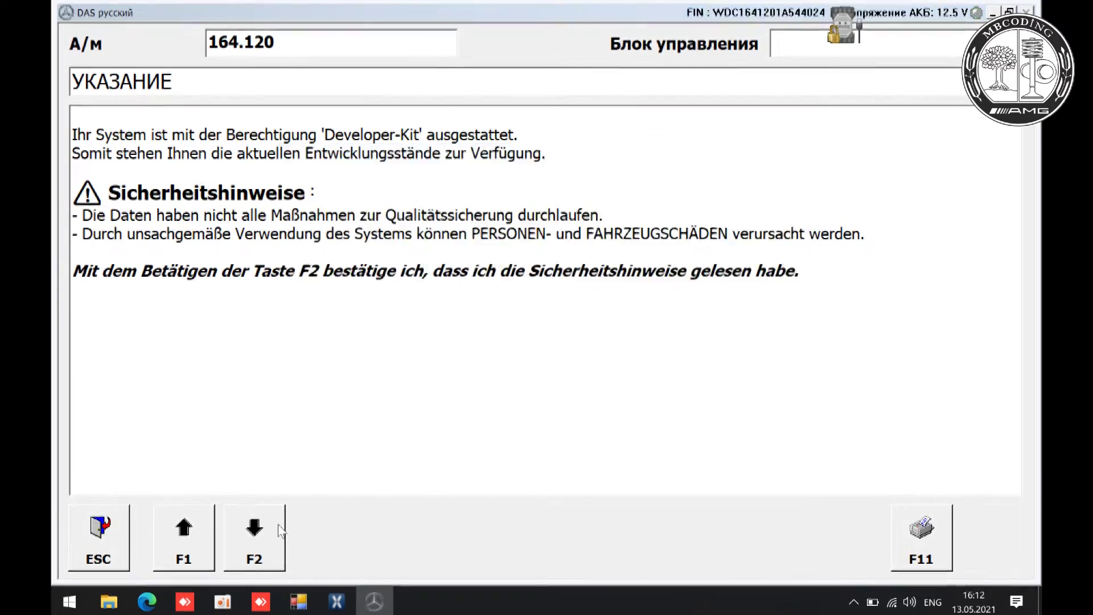
left_click(281, 531)
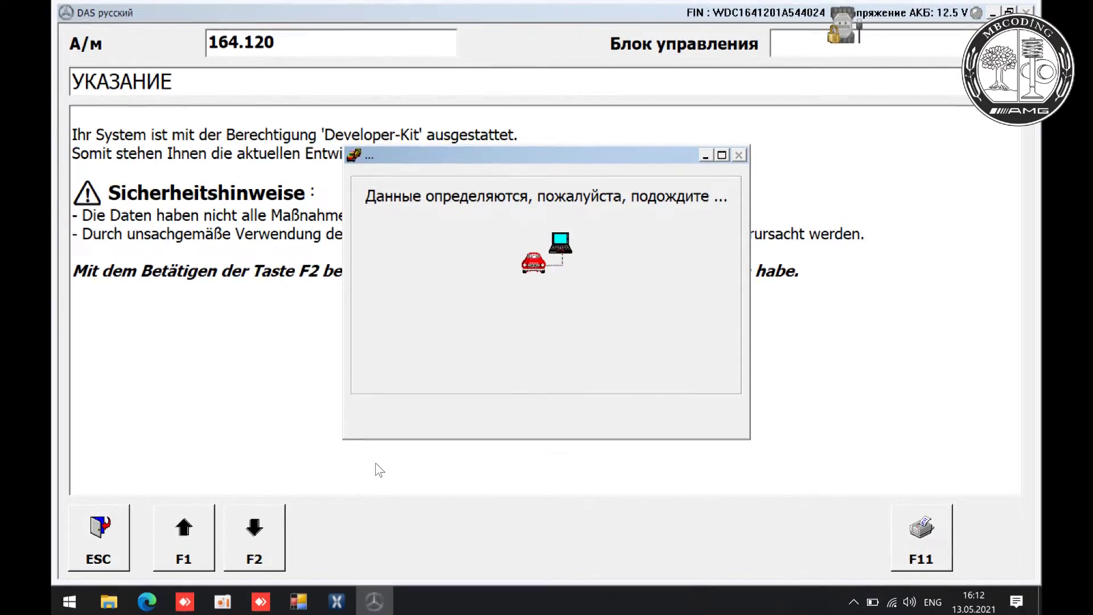
key("F2")
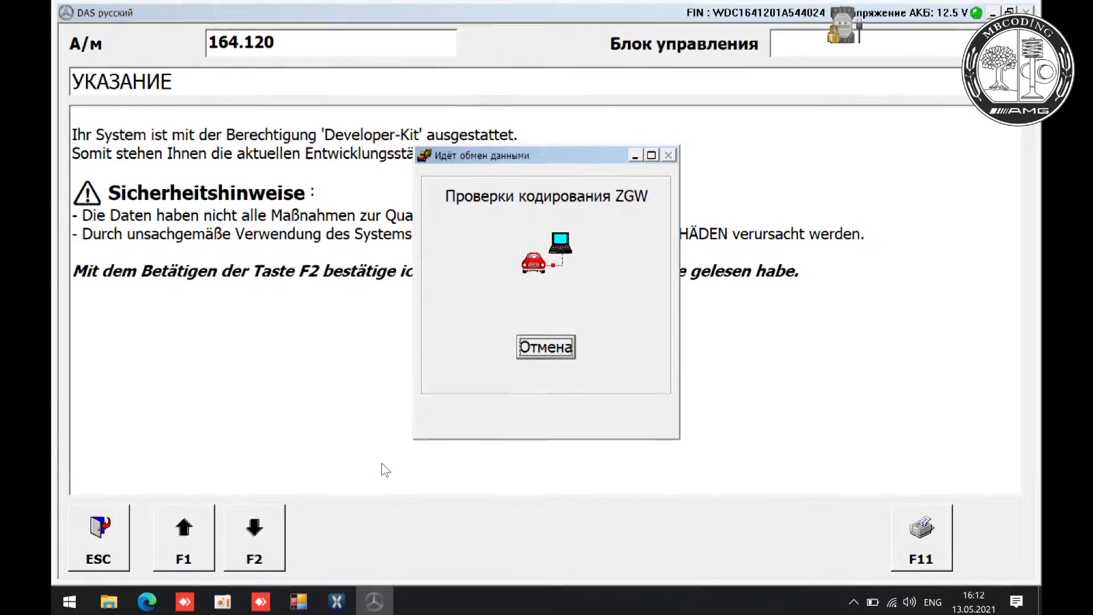
key("F2")
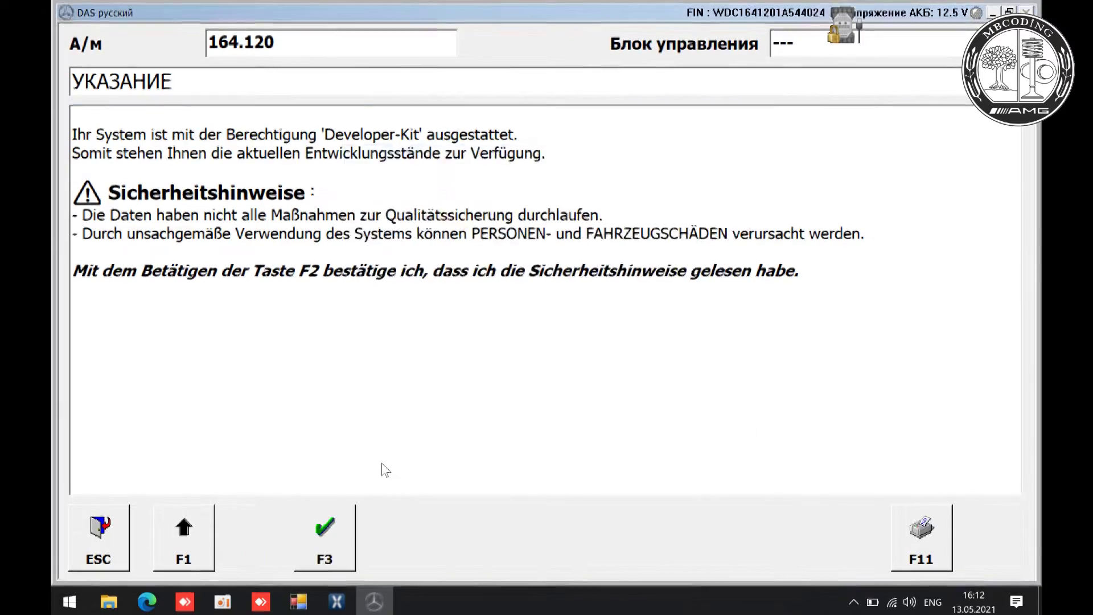
key("F3")
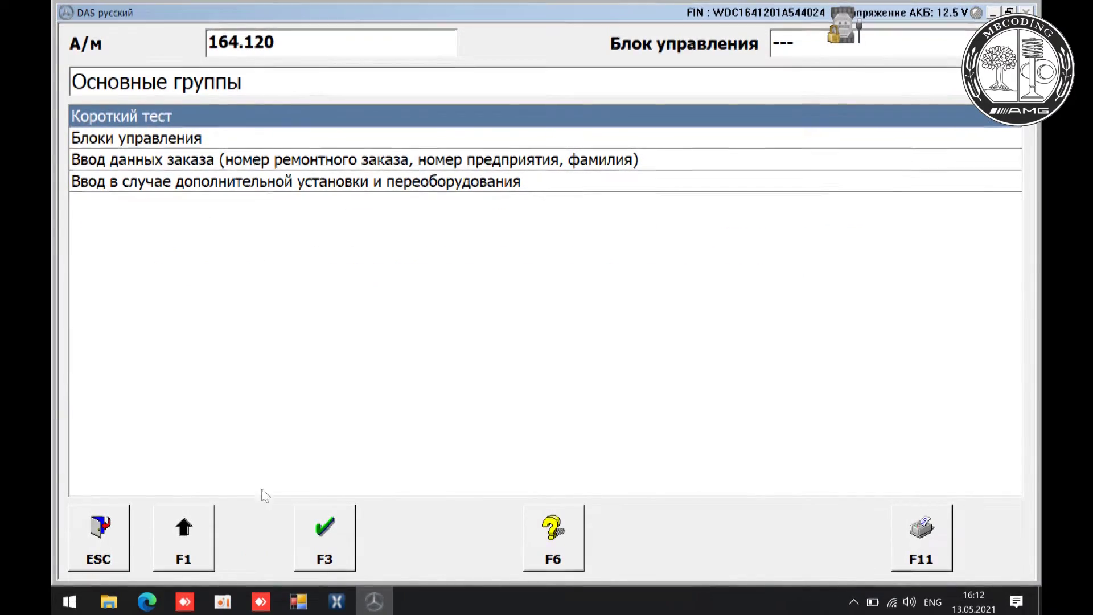
- Run the Короткий тест quick test until all control units are listed with results
left_click(332, 532)
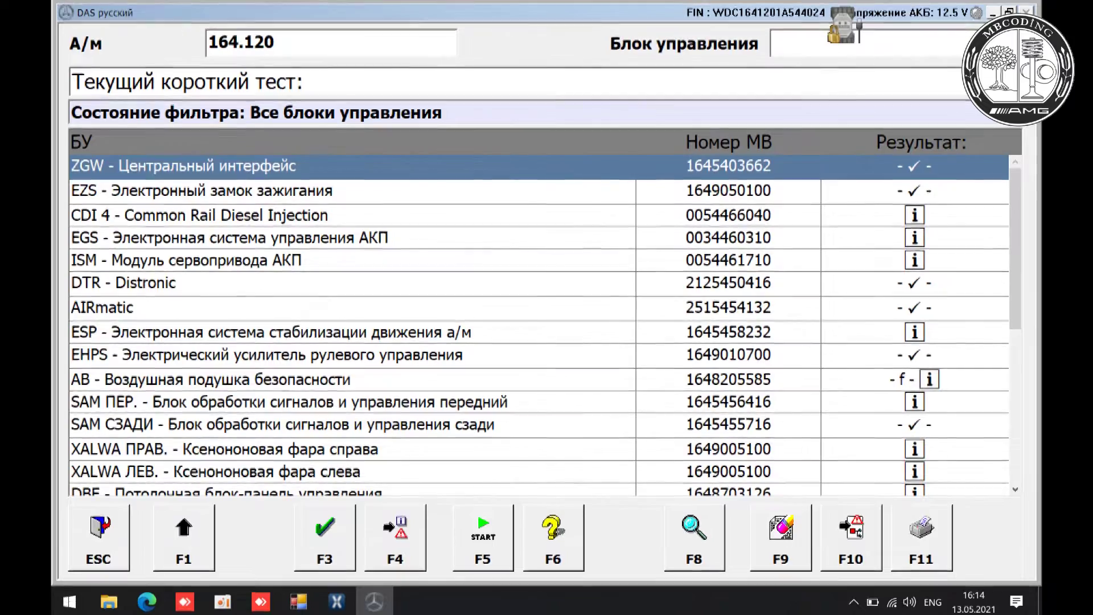
- Erase the fault memory of all control units, confirming with ДА
left_click(776, 547)
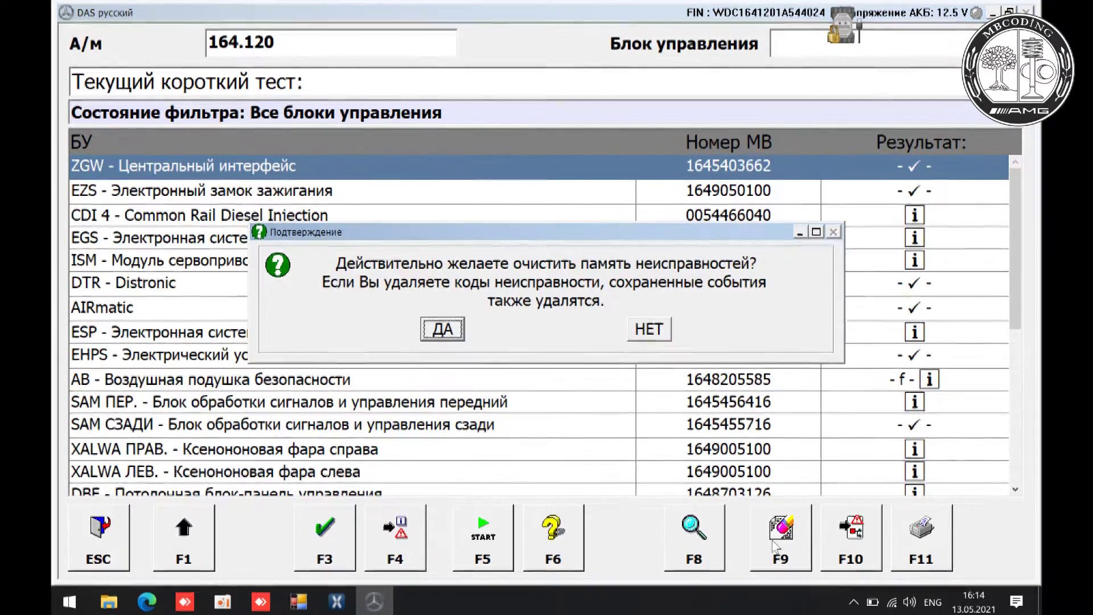
left_click(444, 329)
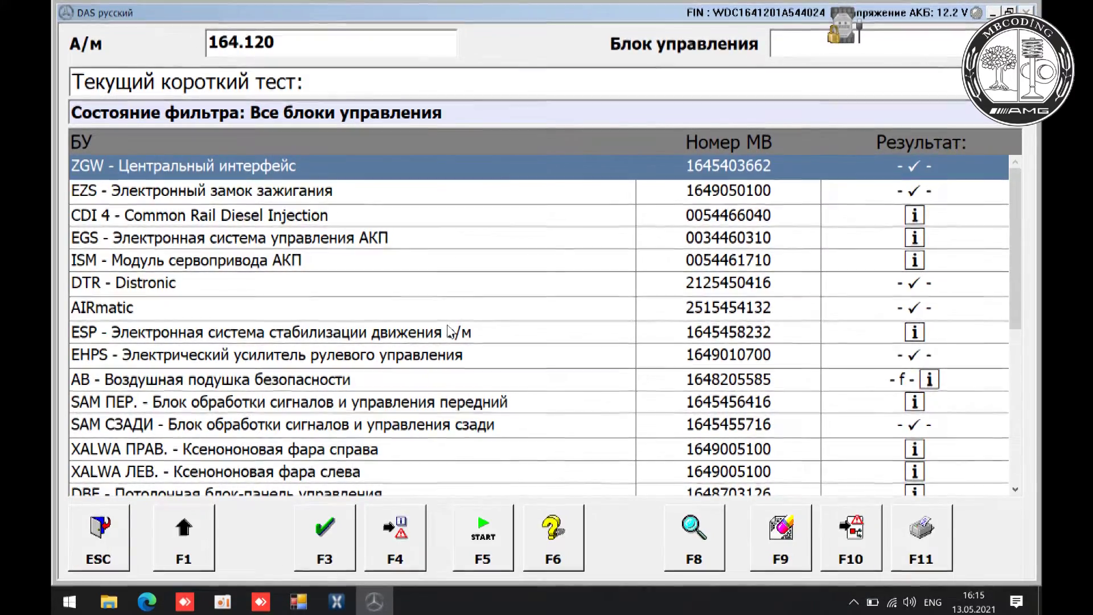
- Rerun the quick test so every unit, including AB, KLA and COMAND, passes
left_click(483, 538)
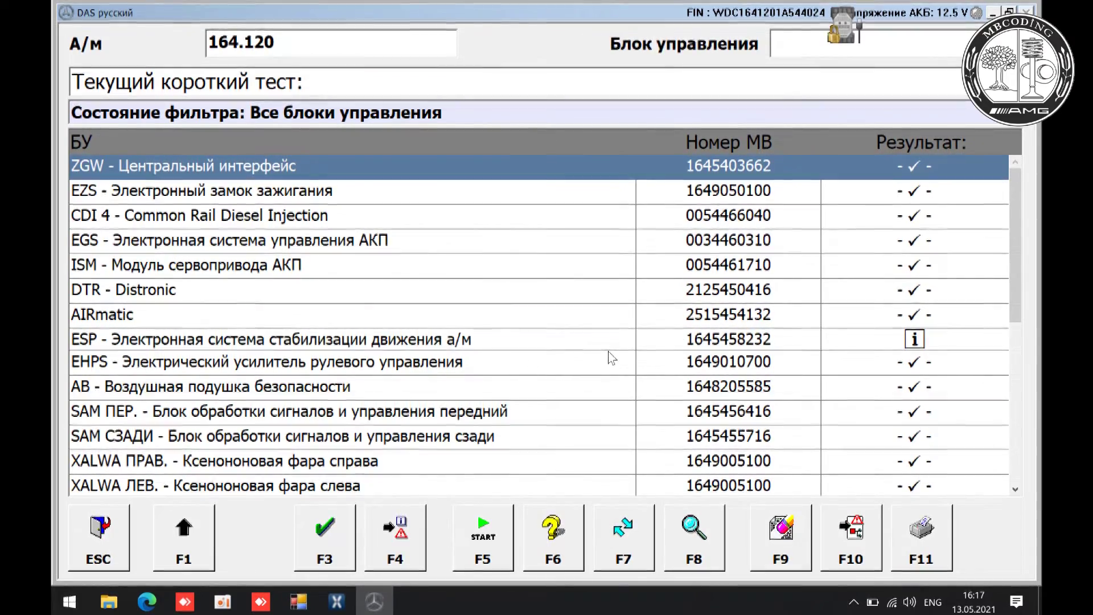
left_click_drag(1012, 204, 1019, 486)
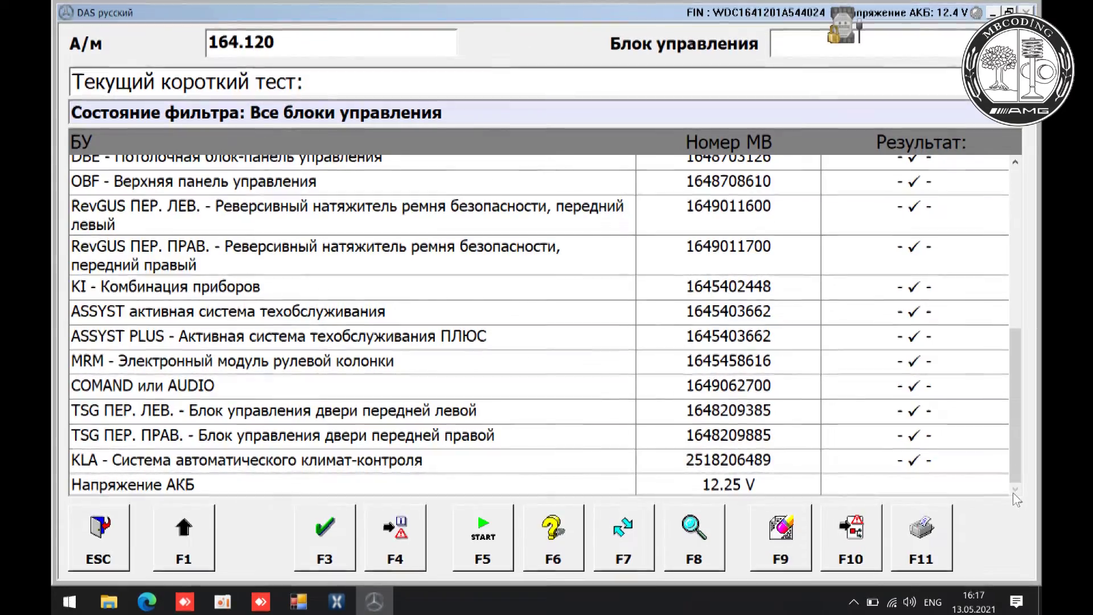
left_click_drag(1016, 365, 1019, 157)
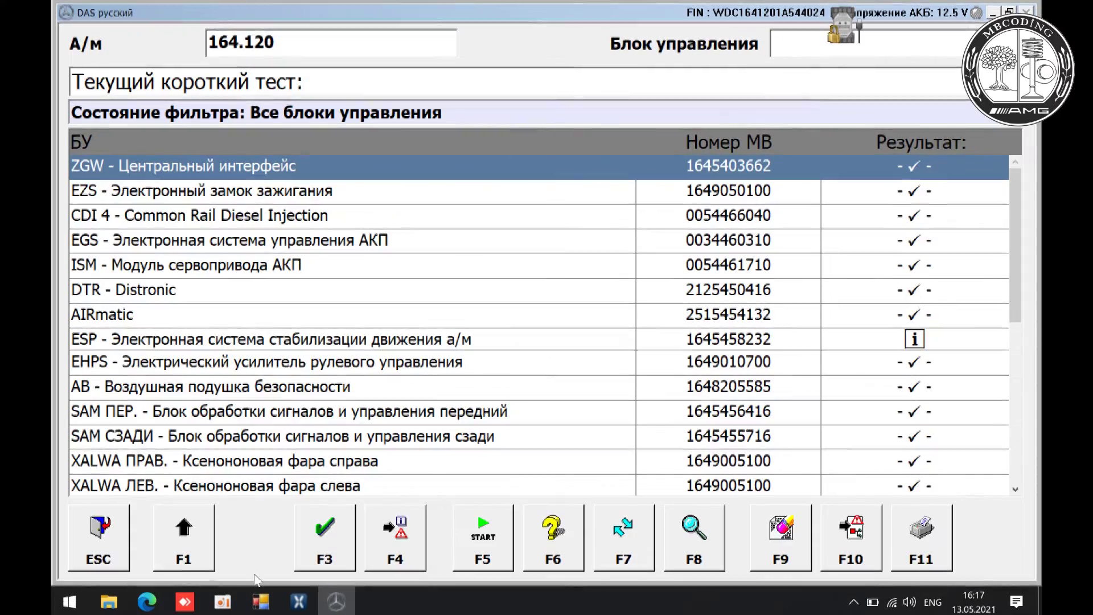
- Exit DAS by choosing 'Закрыть DAS.' in the Выход dialog and confirming
key("Escape")
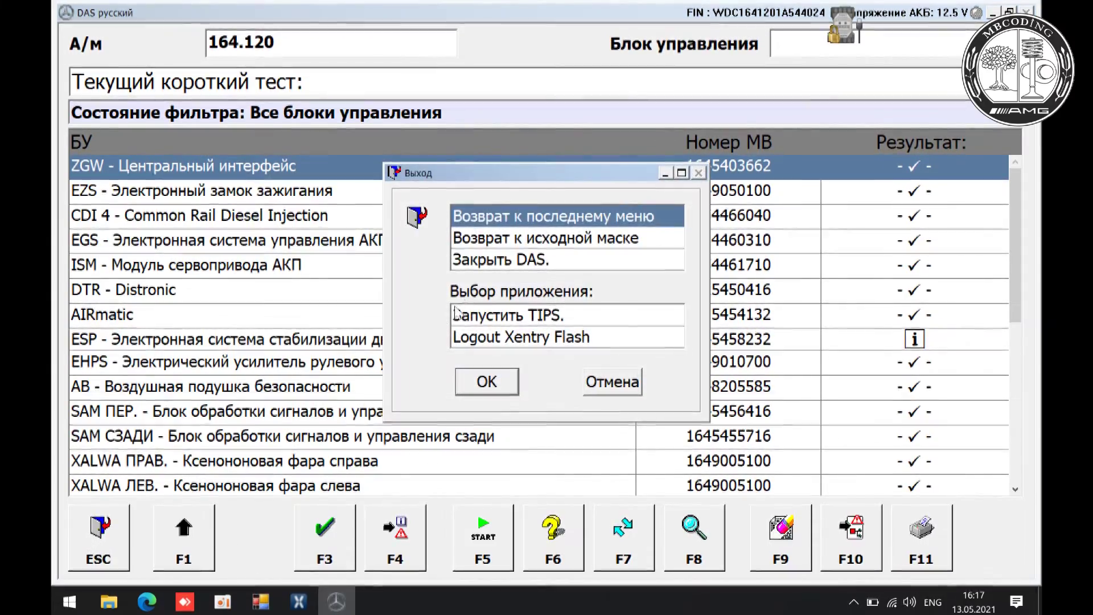
left_click(501, 260)
left_click(482, 382)
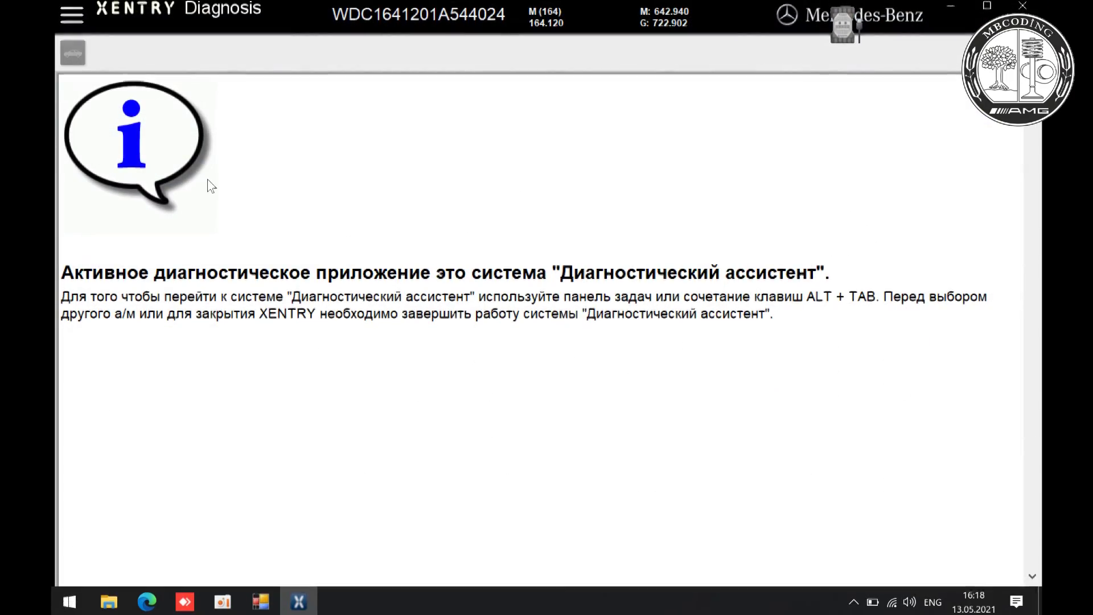
- End the session with 'Завершить/выйти', close the Xentry Advanced Tool window, and dismiss the menu
left_click(72, 14)
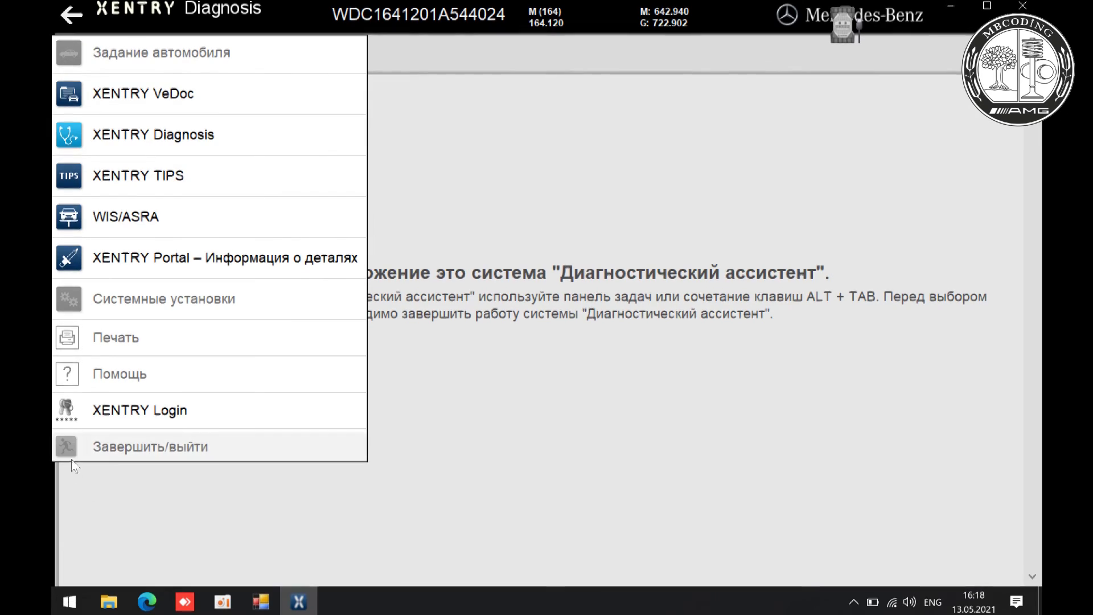
left_click(66, 449)
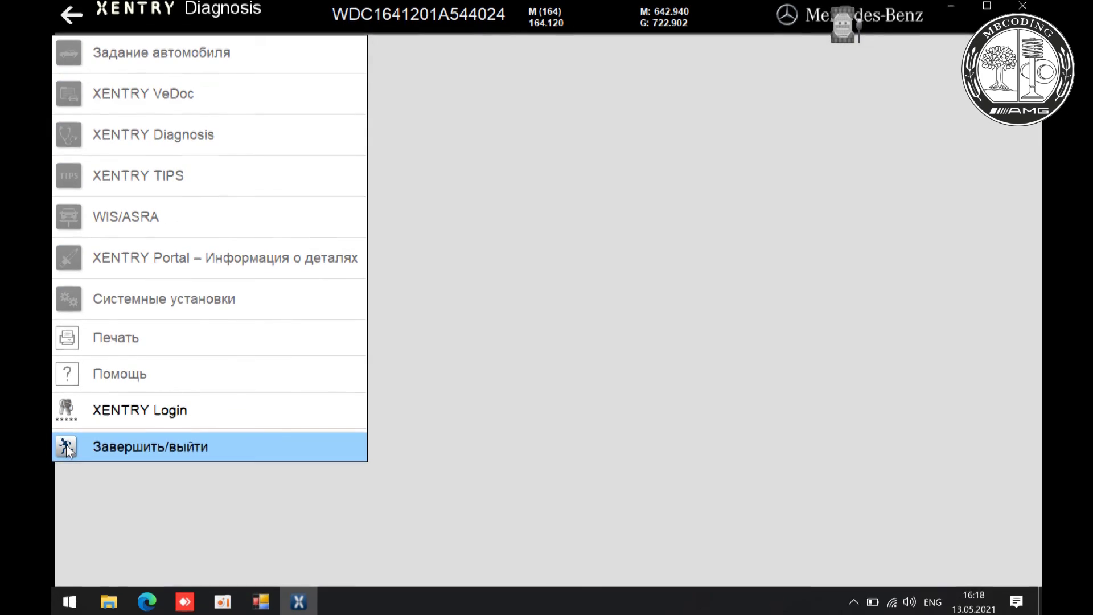
left_click(259, 603)
left_click(701, 173)
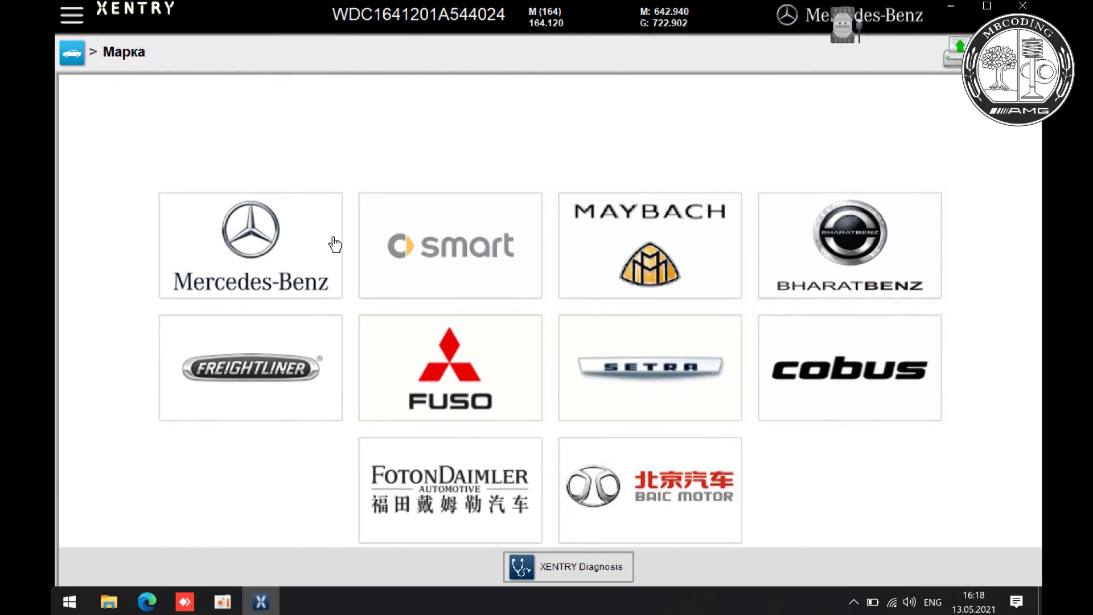
left_click(72, 15)
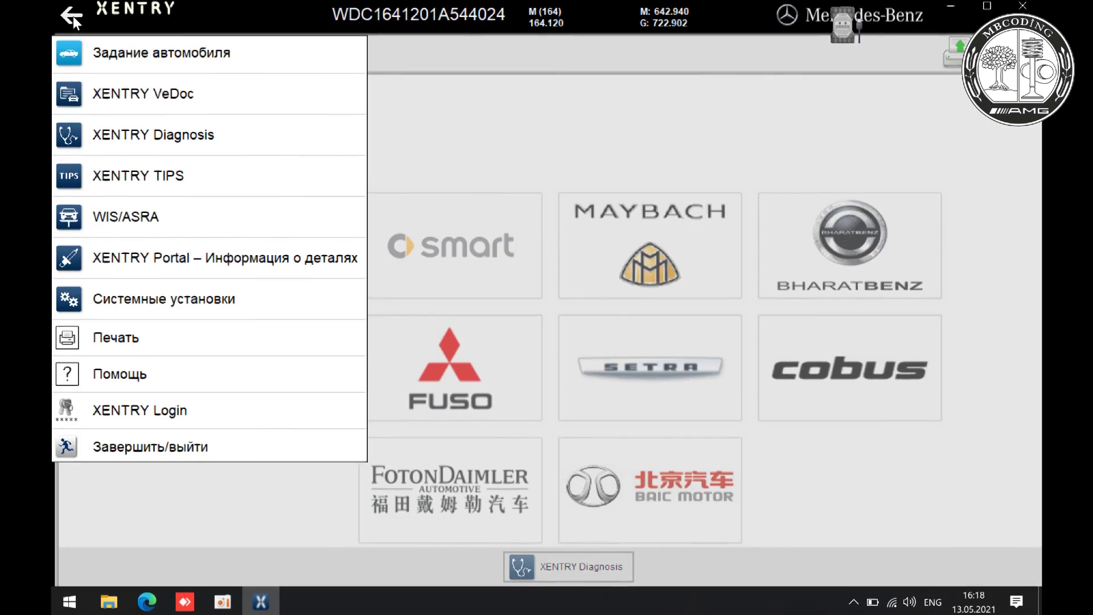
left_click(67, 452)
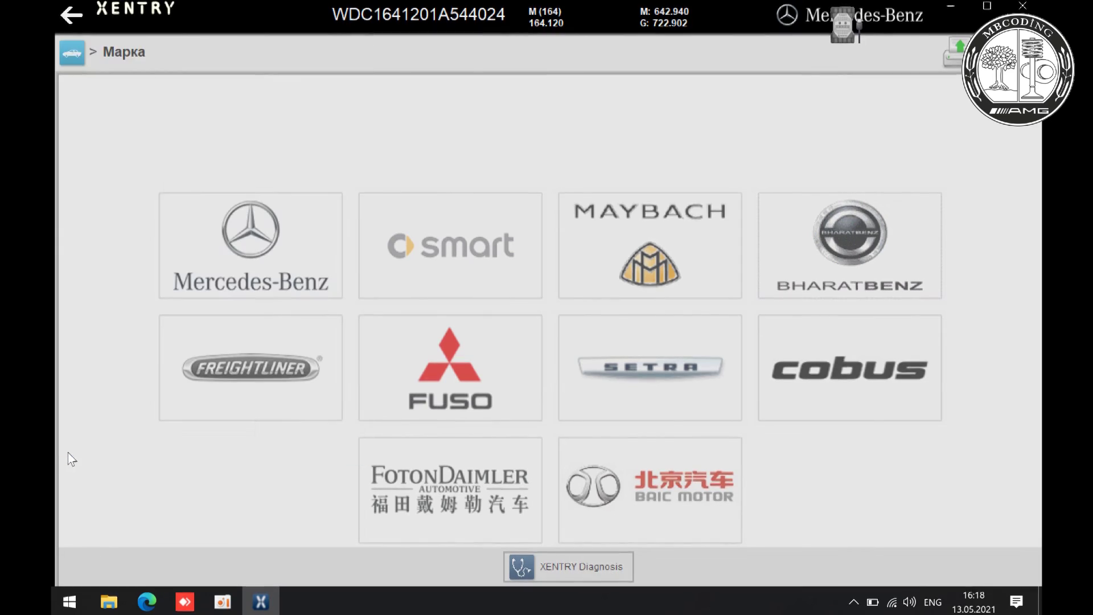